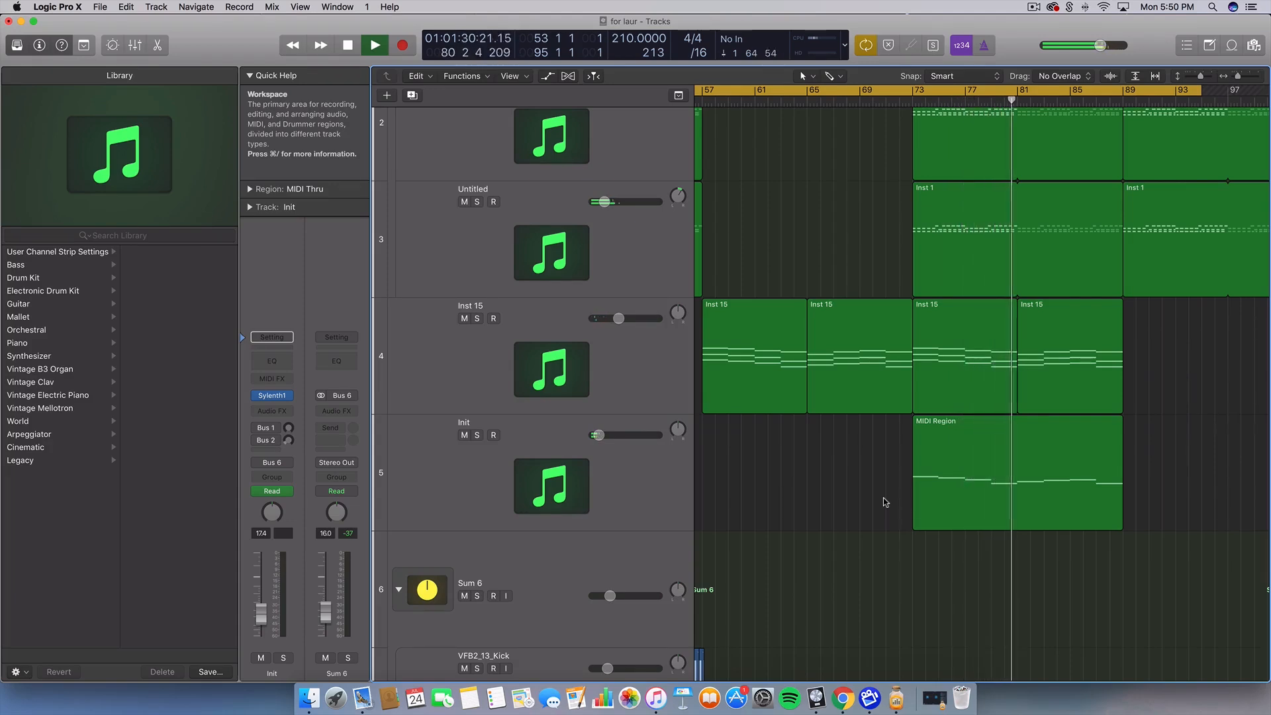
While the arrangement plays, switch Cycle looping off and stop playback just past bar 88
scroll(883, 500, right, 10)
scroll(883, 498, right, 10)
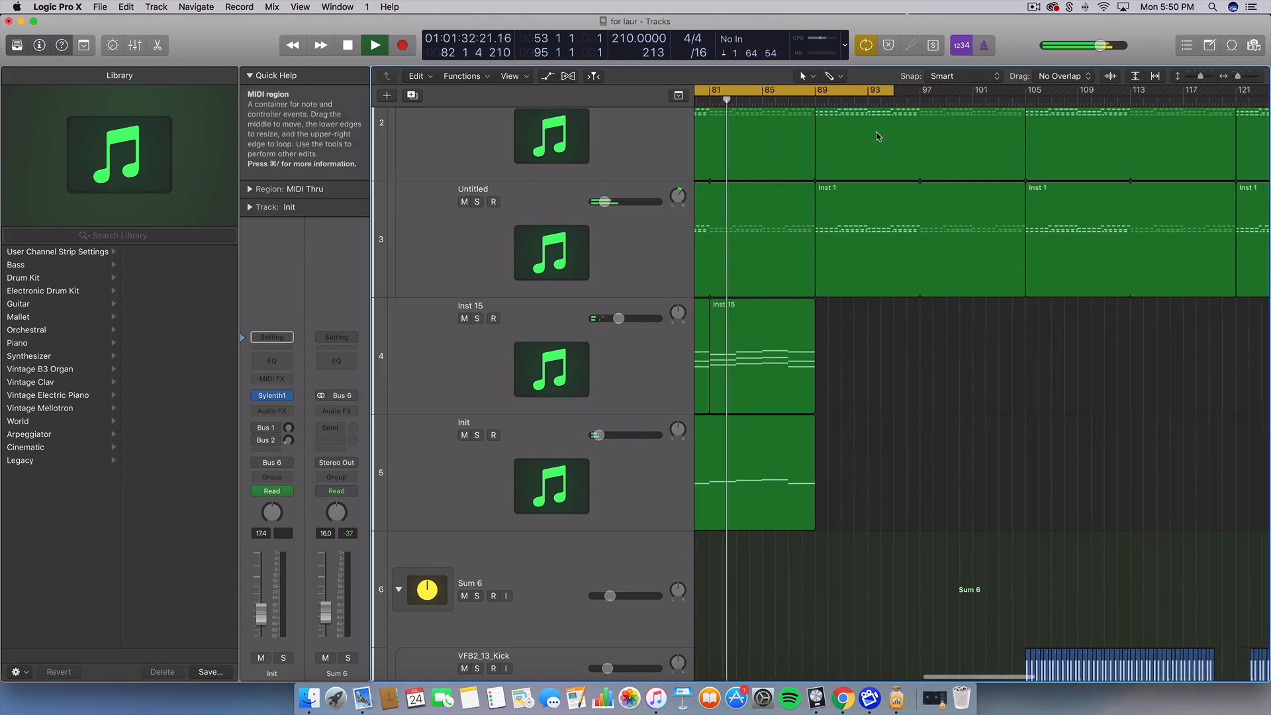
key(c)
scroll(895, 323, left, 7)
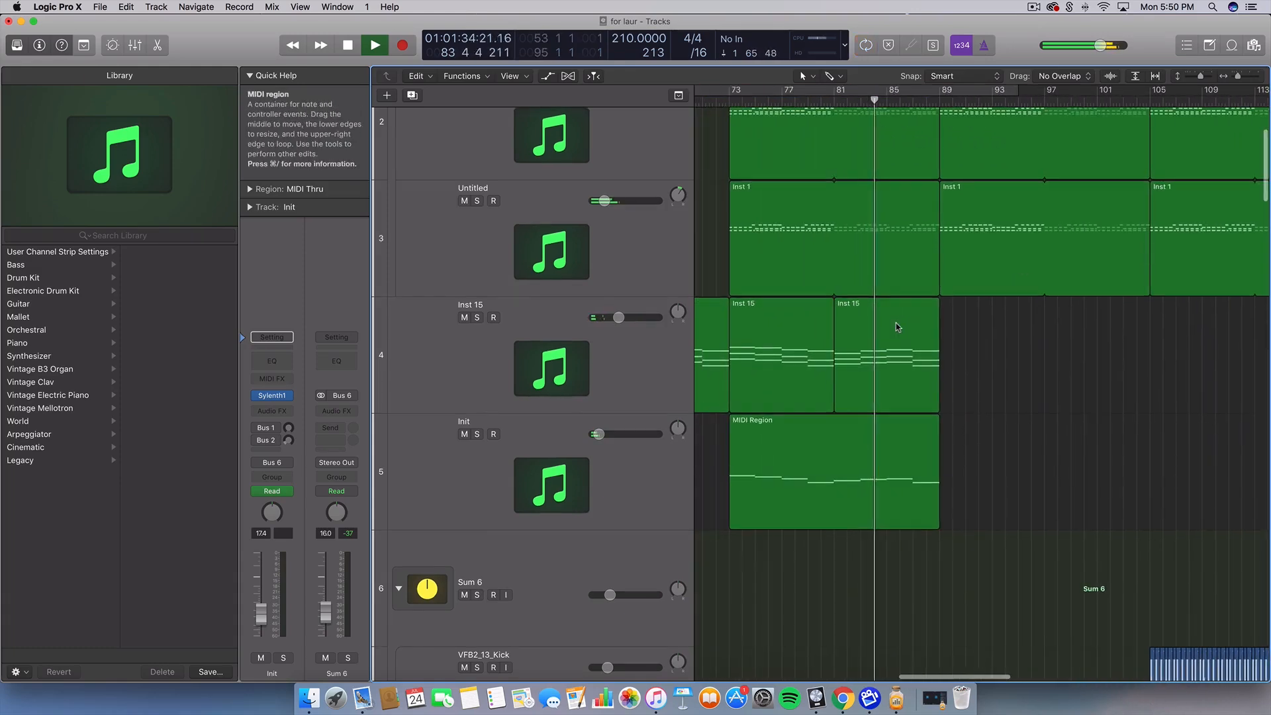
scroll(895, 323, up, 3)
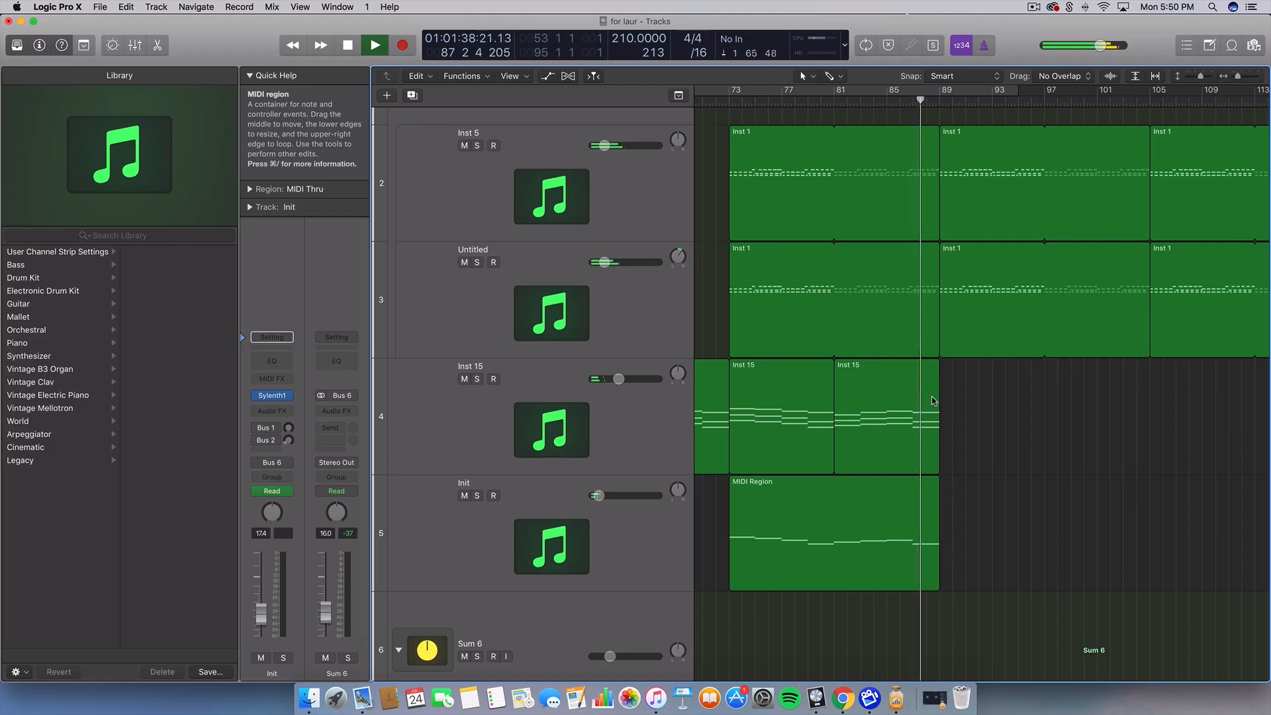
key(space)
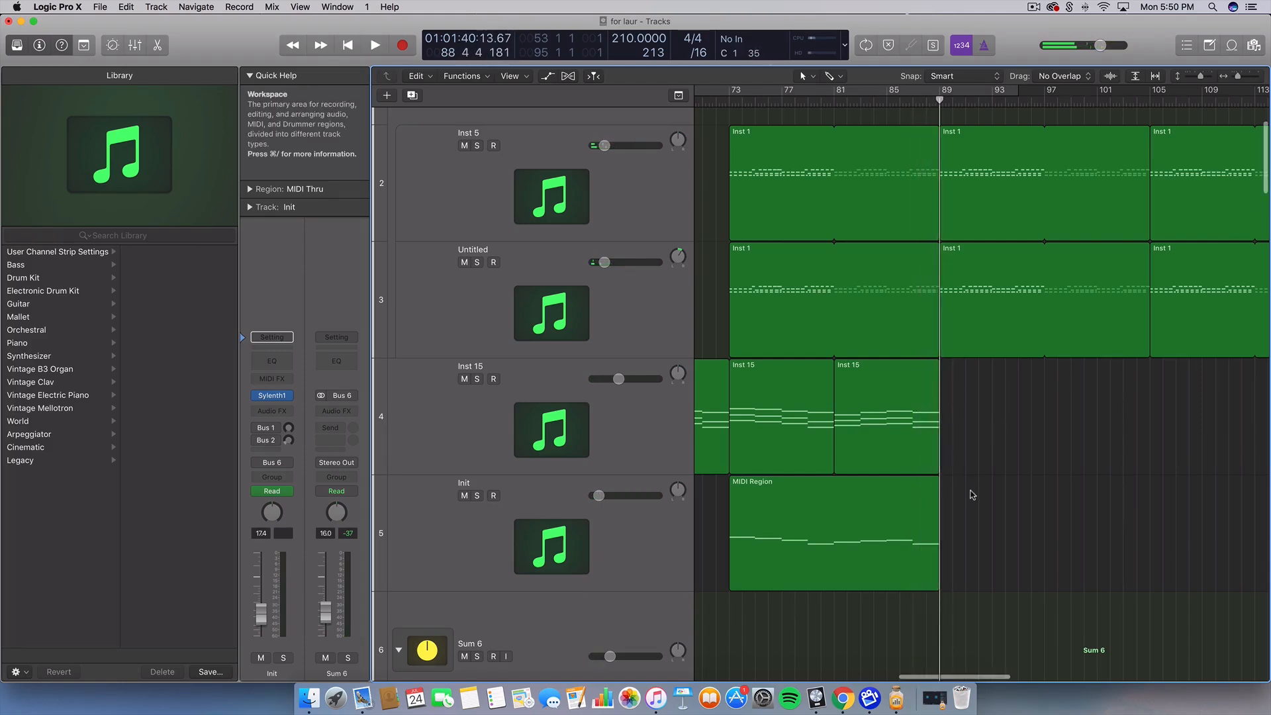
scroll(837, 475, down, 3)
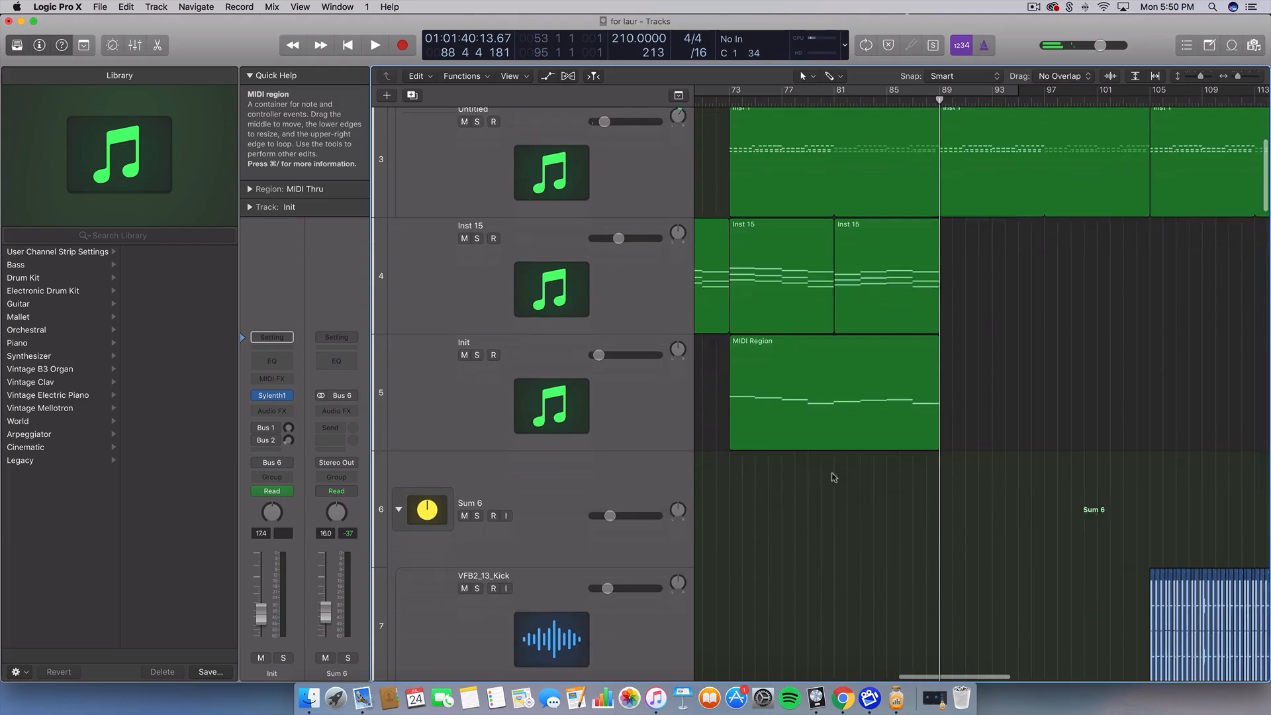
Solo the Init track, set a cycle range over bars 73–89 and start playback
click(606, 404)
click(478, 347)
drag(740, 91, 939, 92)
key(space)
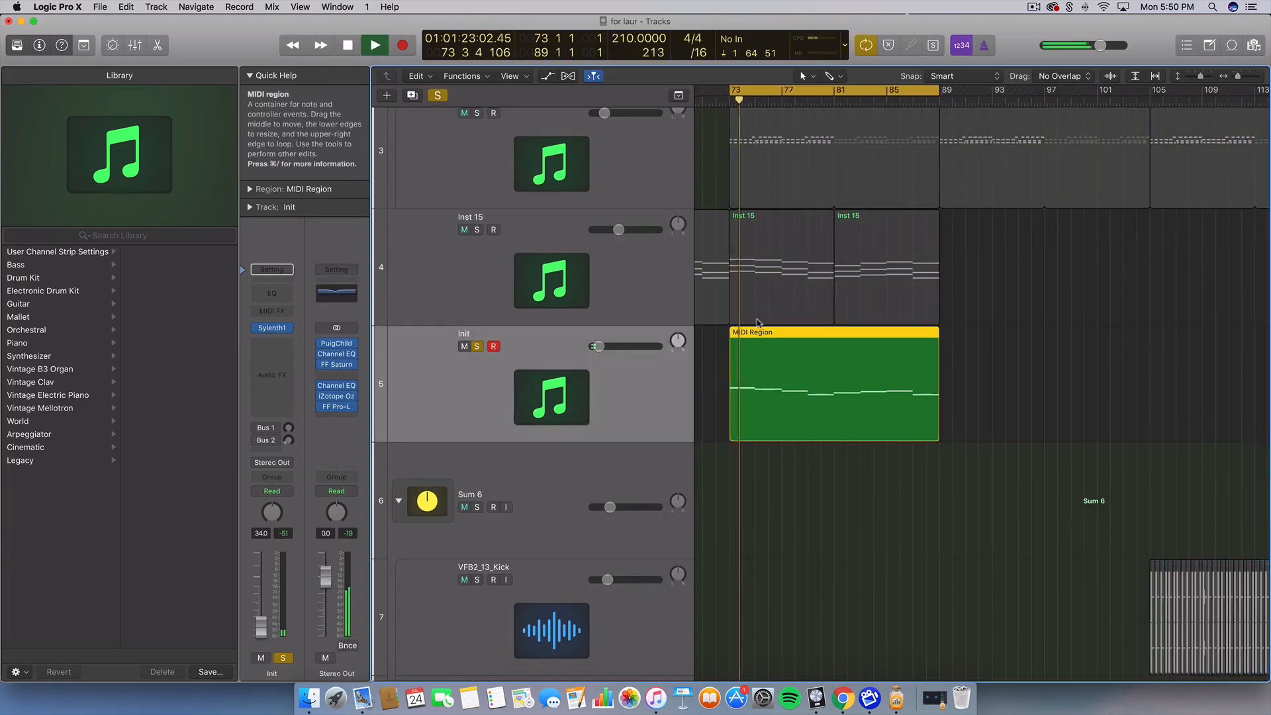
Disarm recording on the Init track, stop playback and unsolo it
click(644, 398)
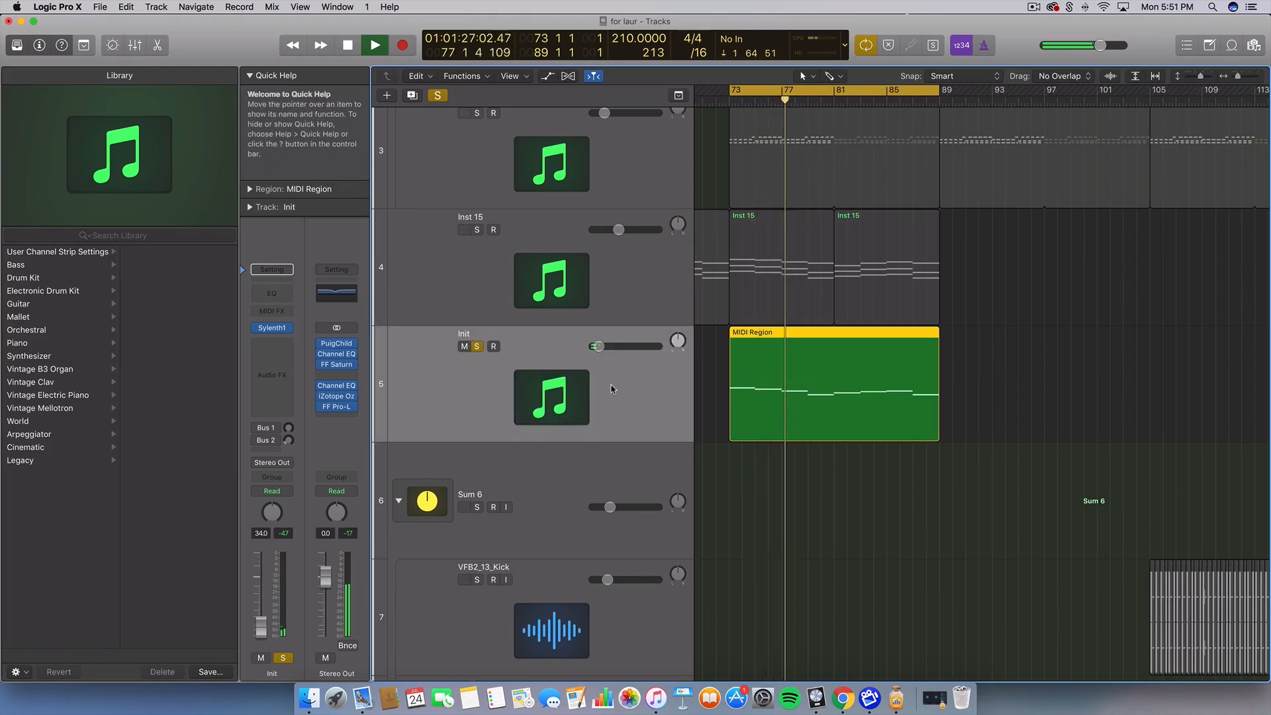
key(space)
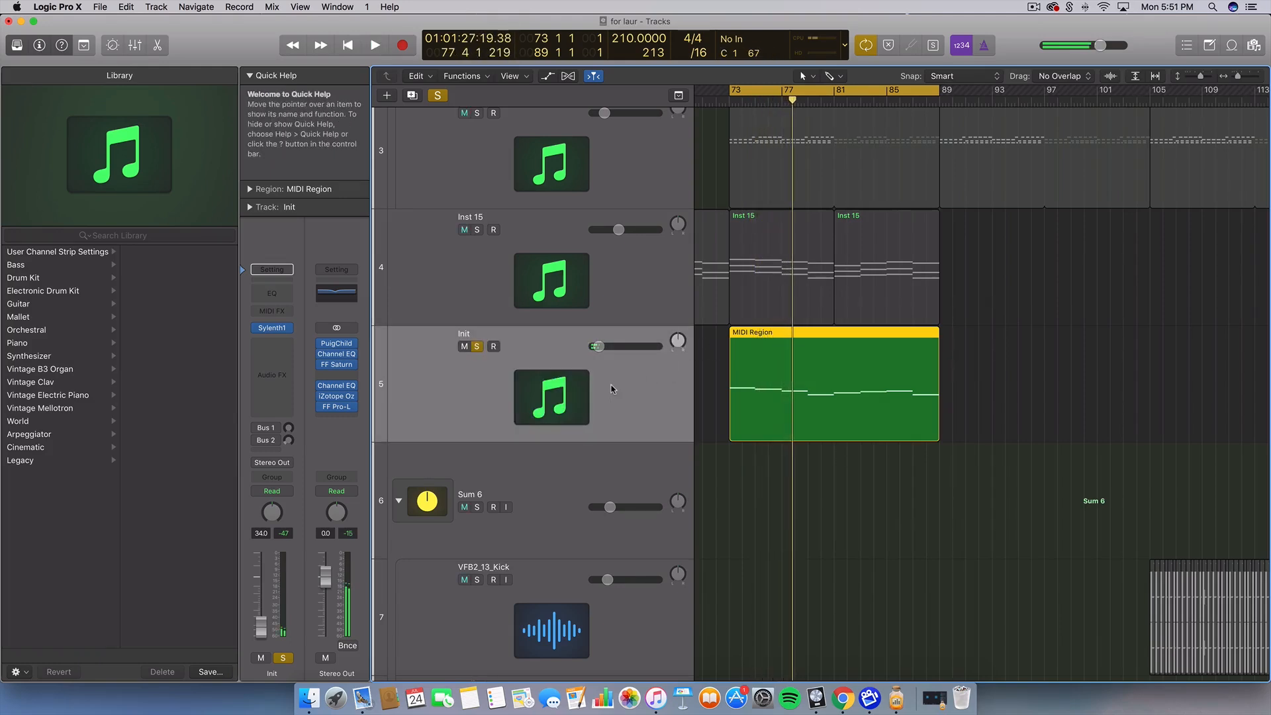
click(477, 347)
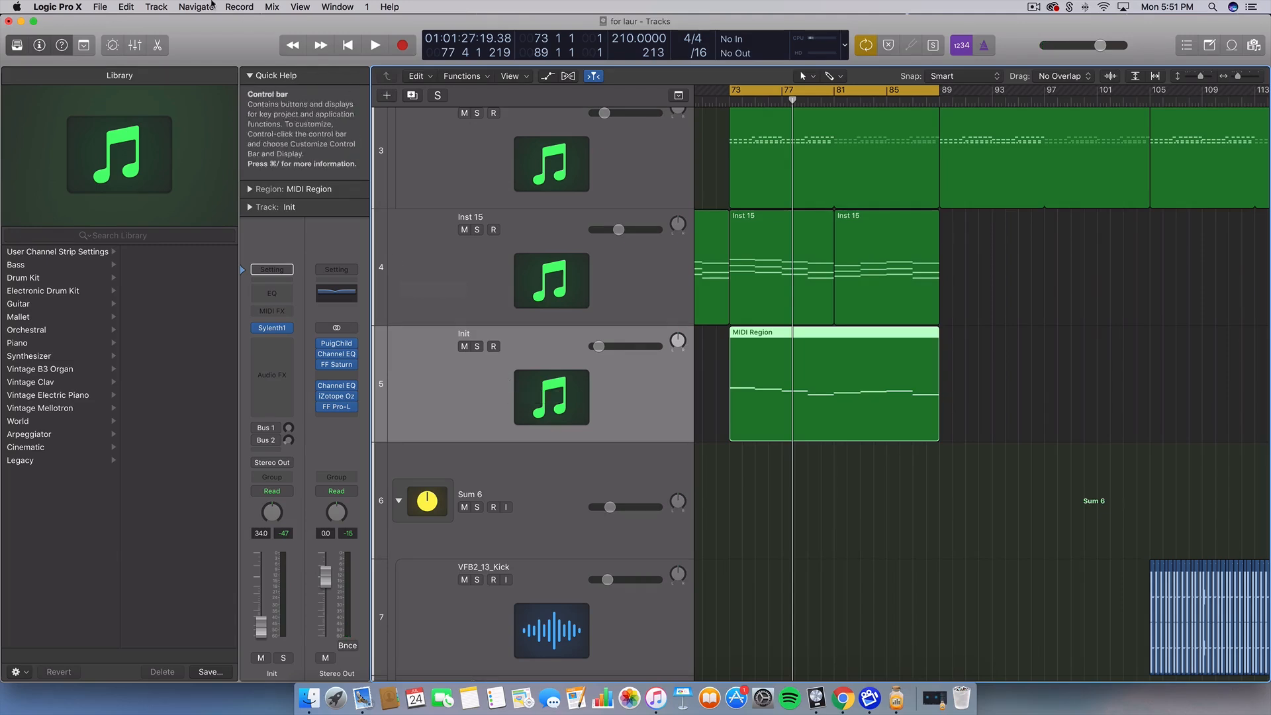
Add a new software instrument track from the Track menu and select the melody region
click(170, 6)
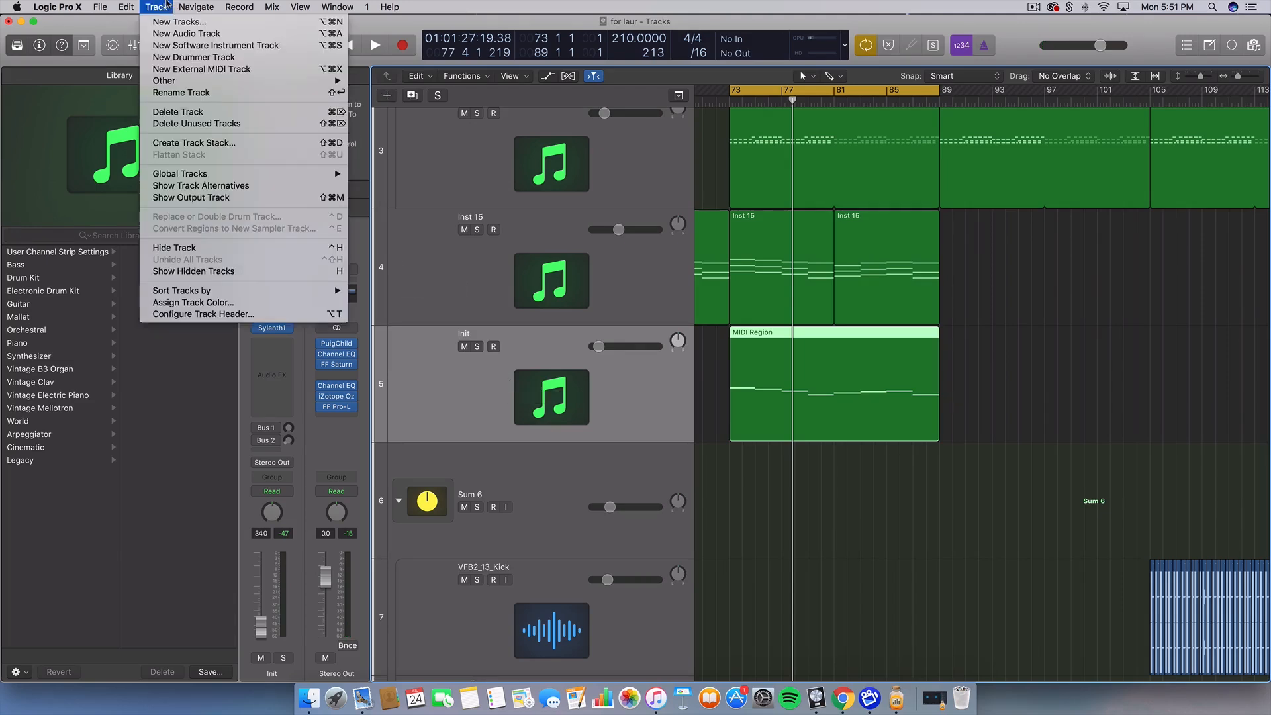
click(185, 46)
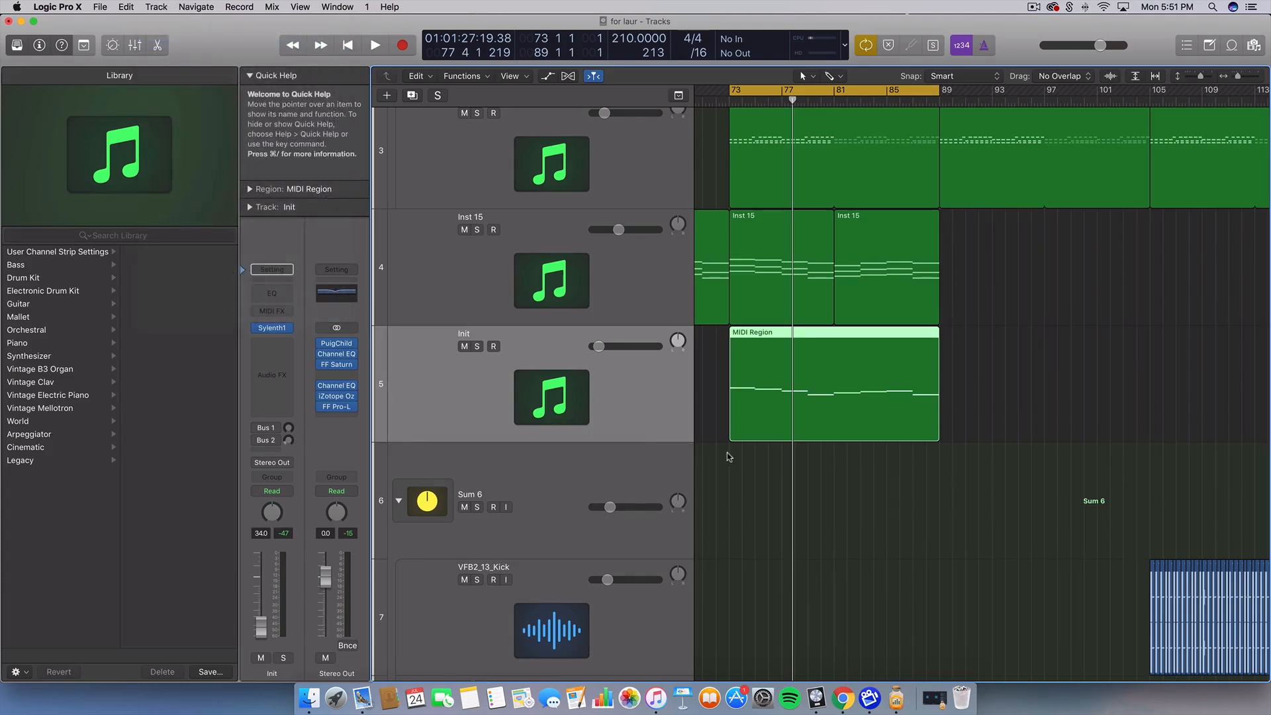
drag(743, 475, 793, 404)
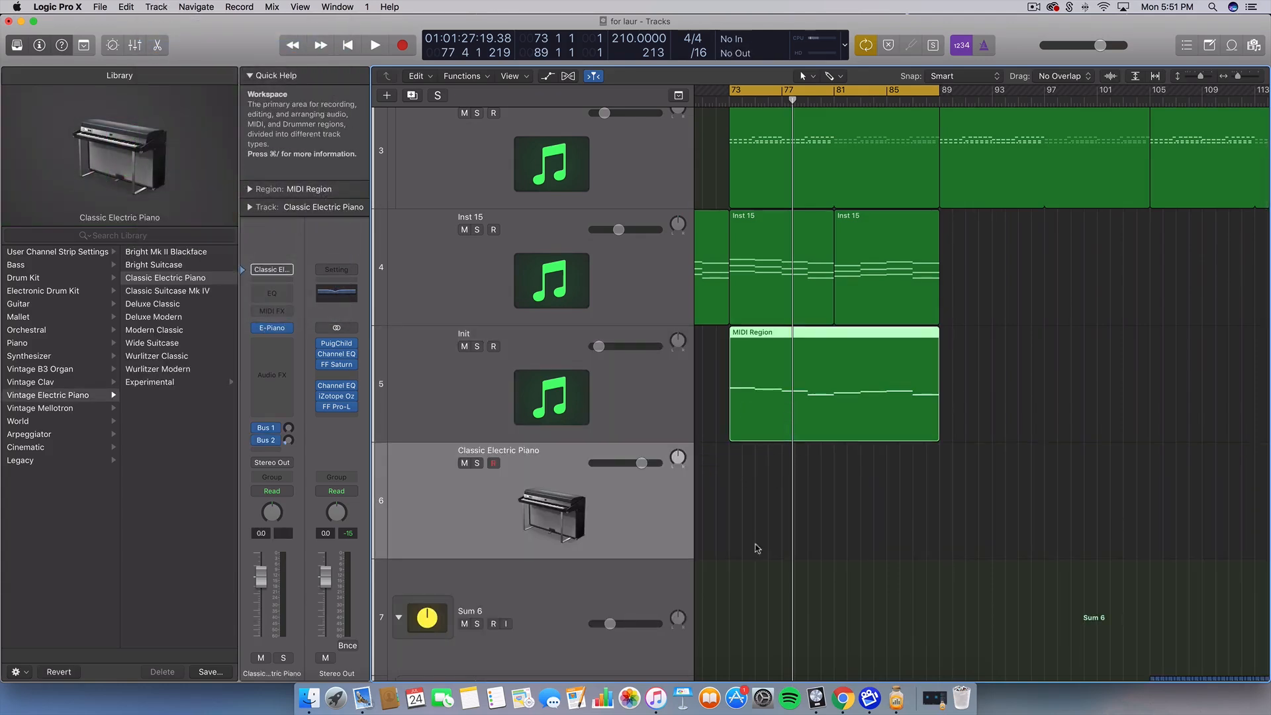
drag(755, 521, 791, 436)
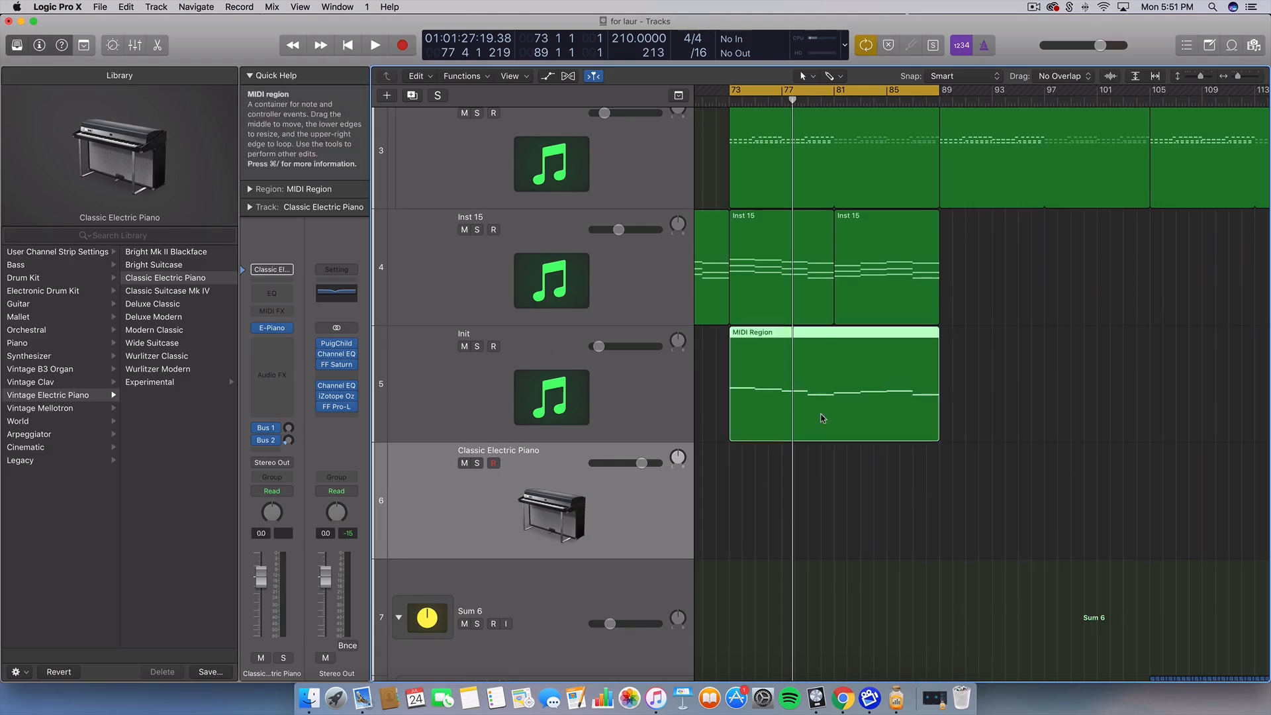
Move the melody MIDI region onto new track 6, lower its fader and solo it
drag(823, 397, 819, 484)
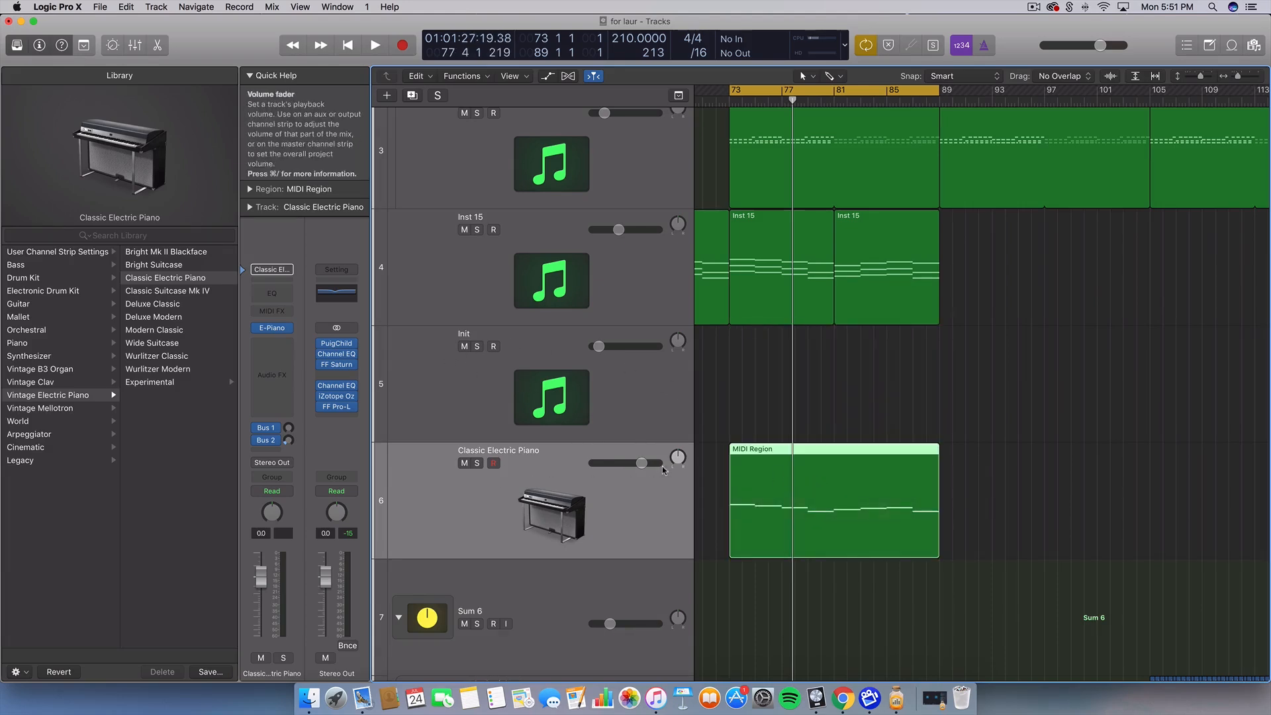
drag(641, 462, 598, 463)
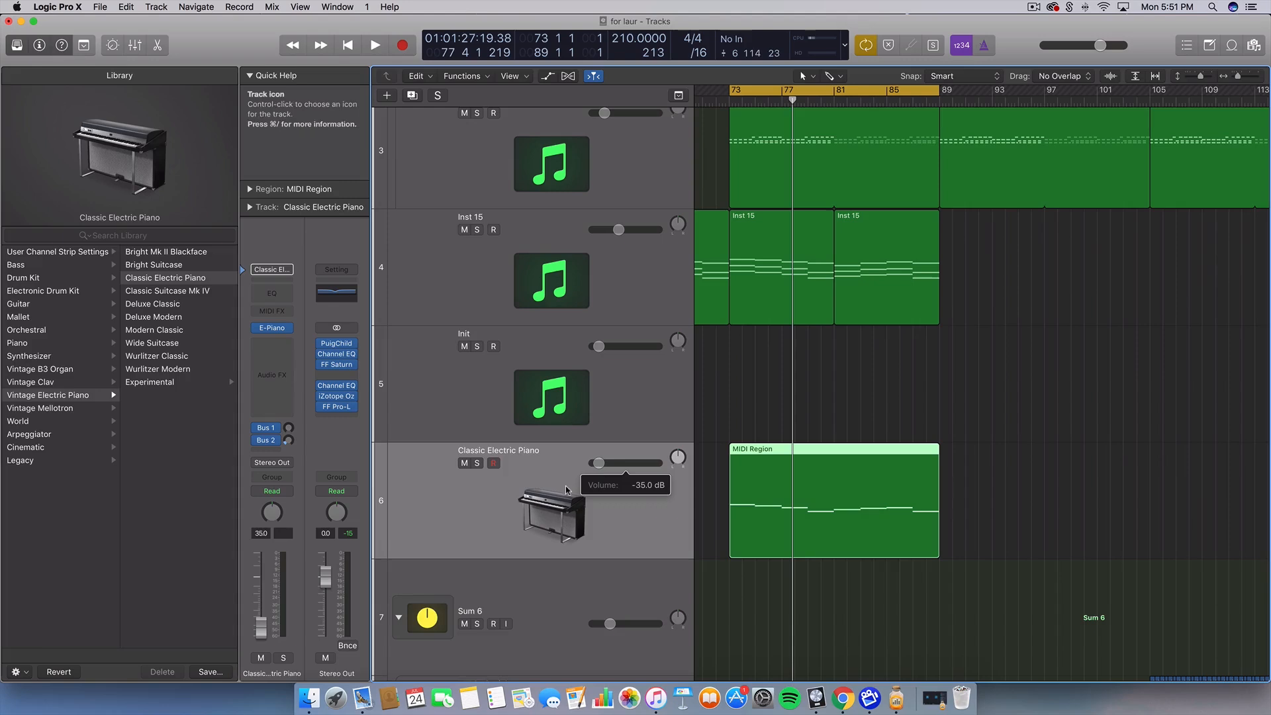
click(476, 463)
double_click(815, 478)
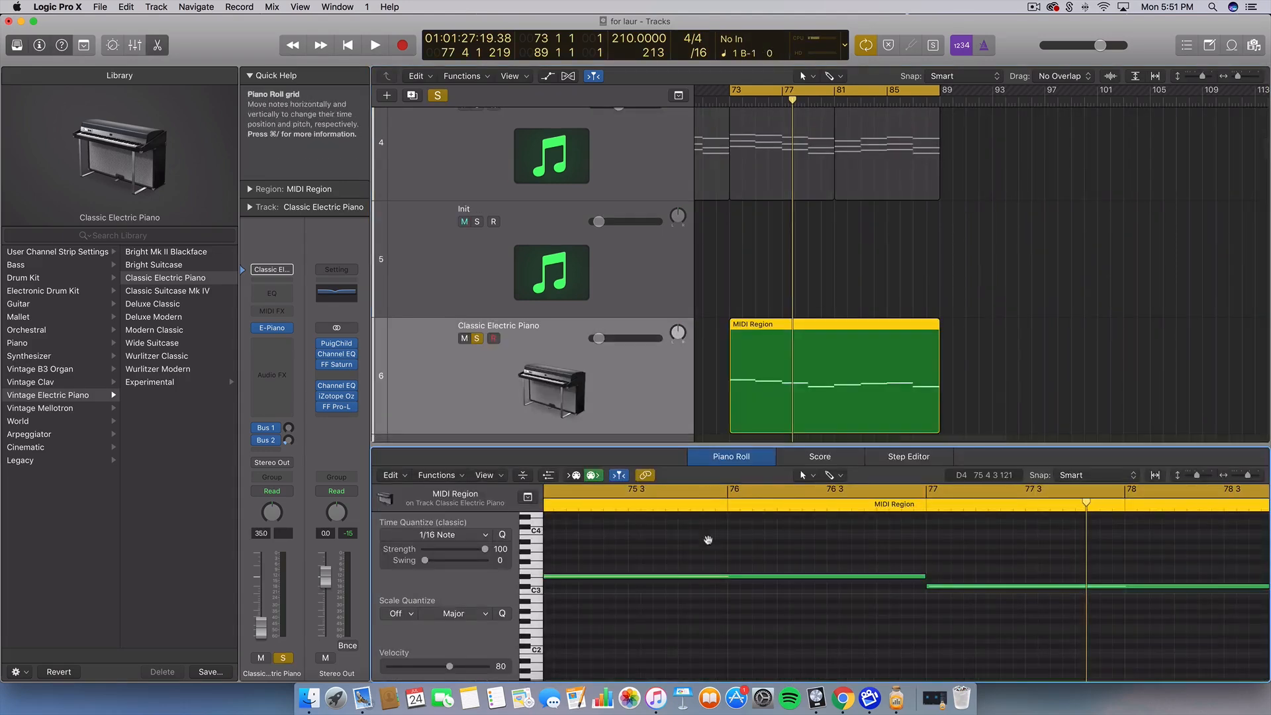
key(super+Left)
key(super+Left)
key(super+Left)
key(super+Left)
key(super+Left)
scroll(705, 569, right, 10)
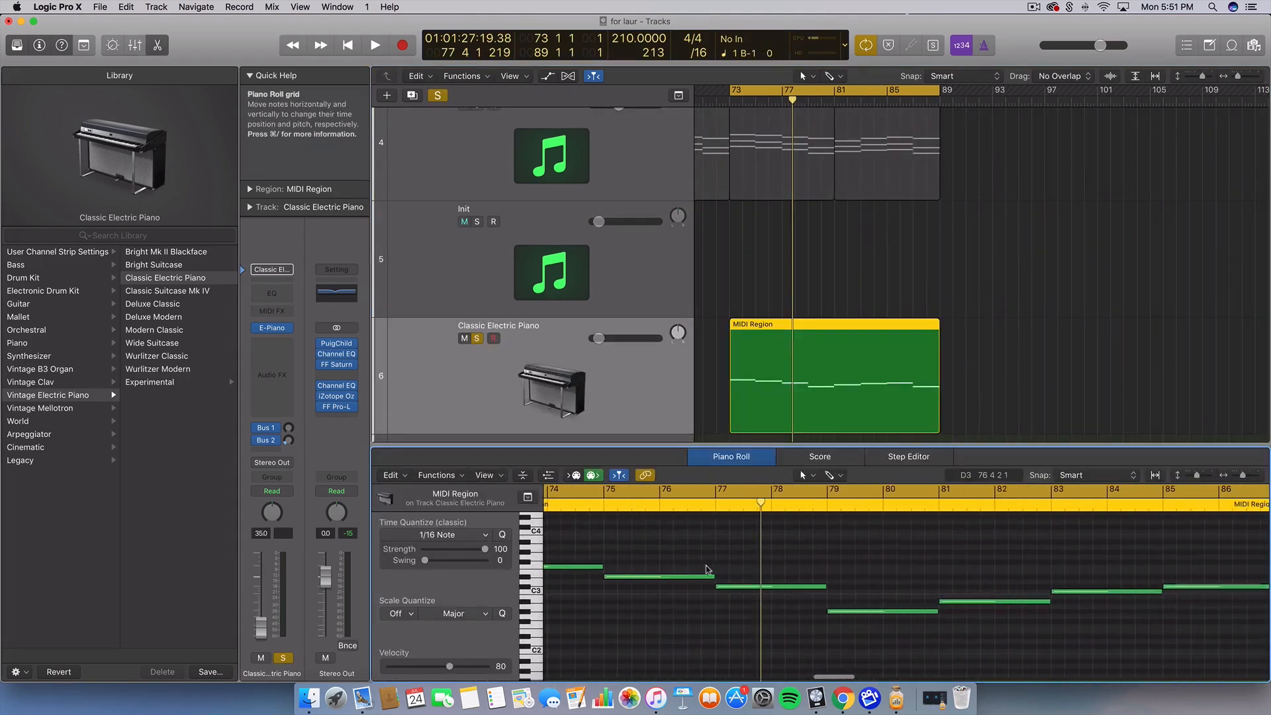
scroll(706, 569, up, 2)
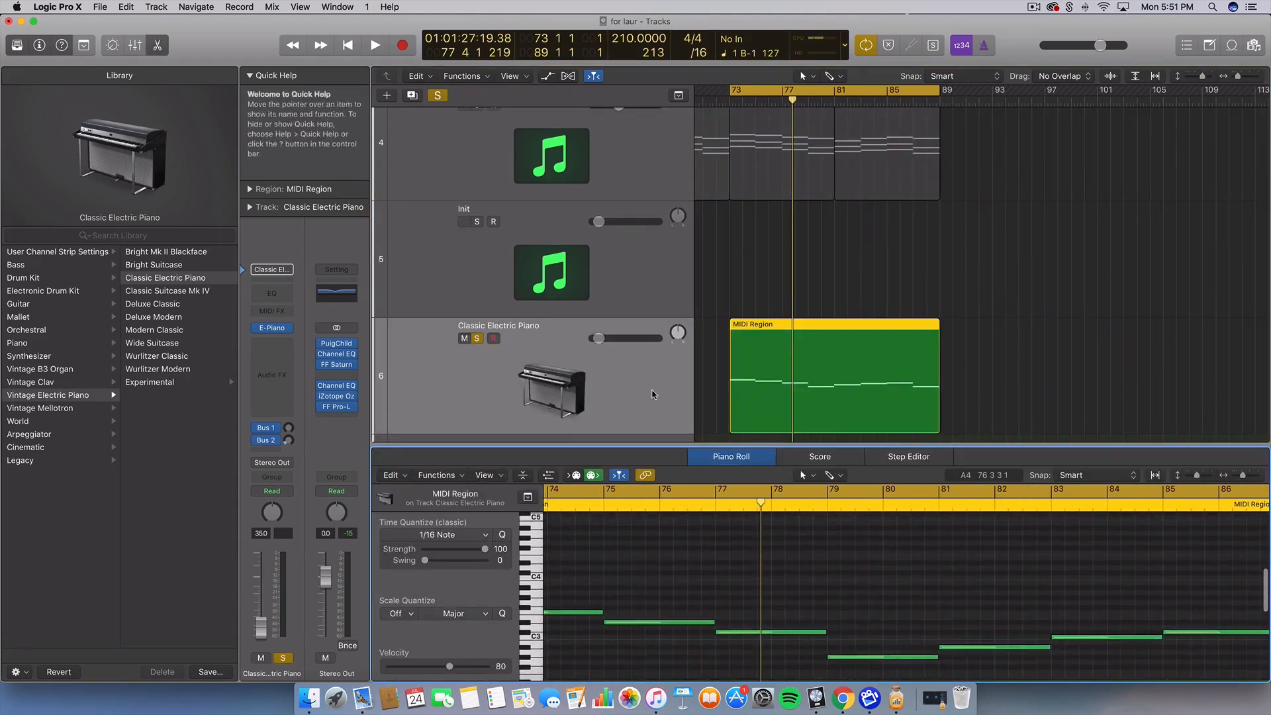
click(265, 428)
click(257, 441)
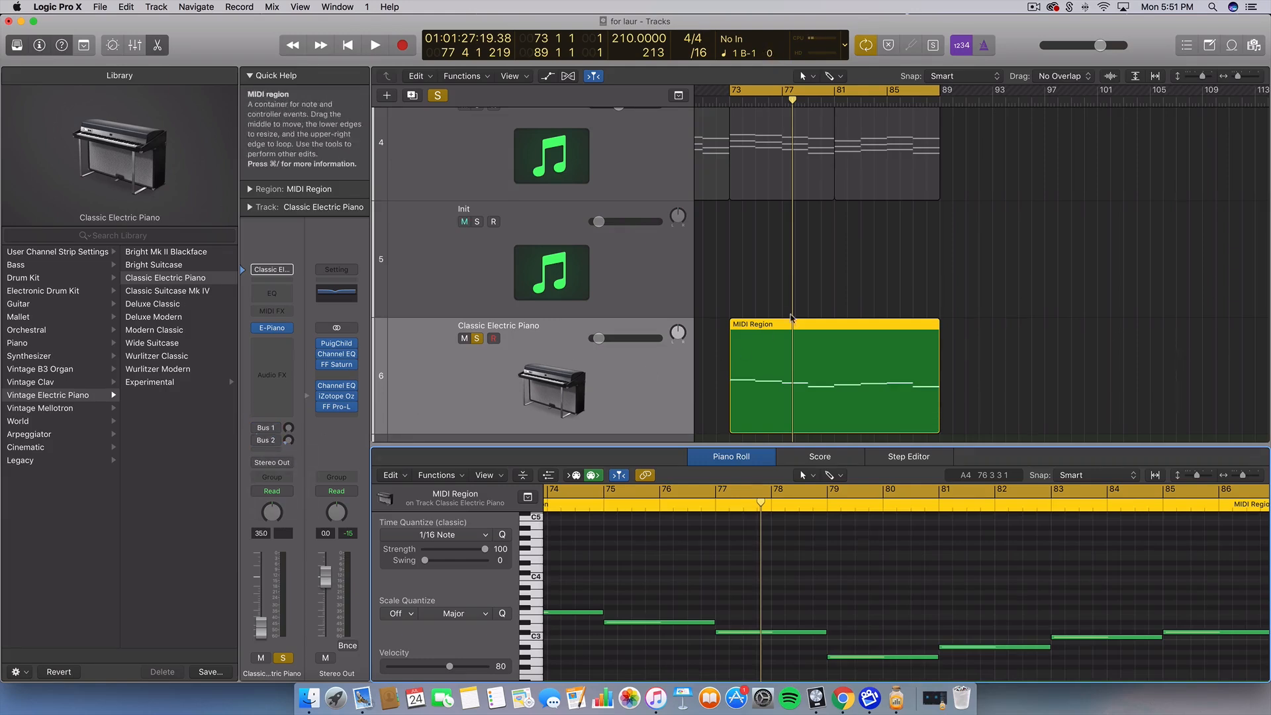
scroll(895, 188, down, 2)
scroll(895, 187, left, 1)
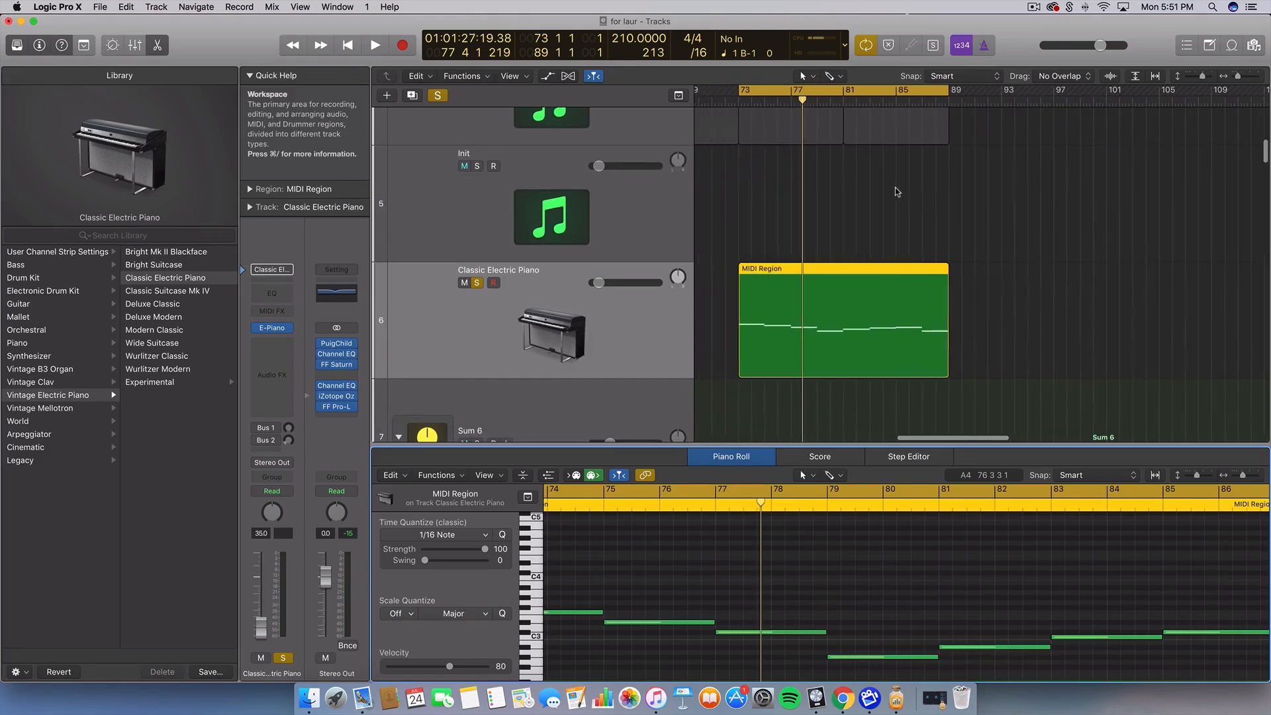
scroll(765, 594, down, 3)
scroll(765, 594, down, 1)
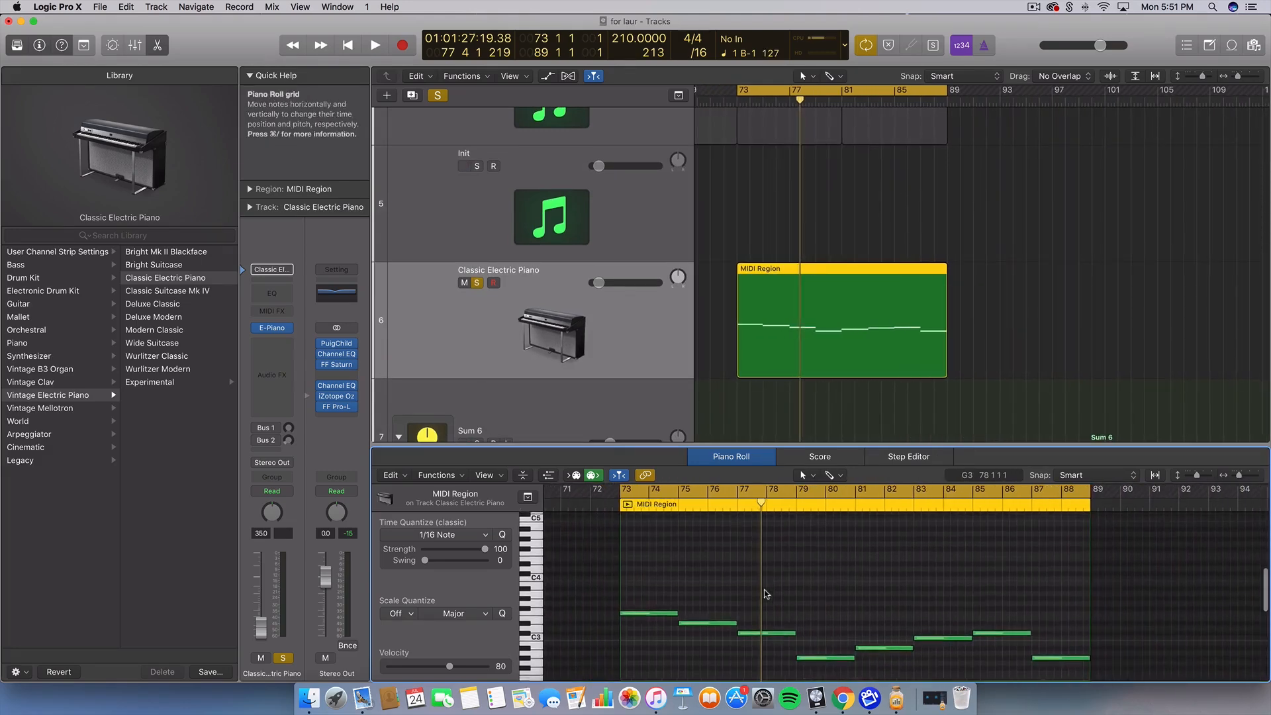
key(space)
scroll(764, 594, up, 1)
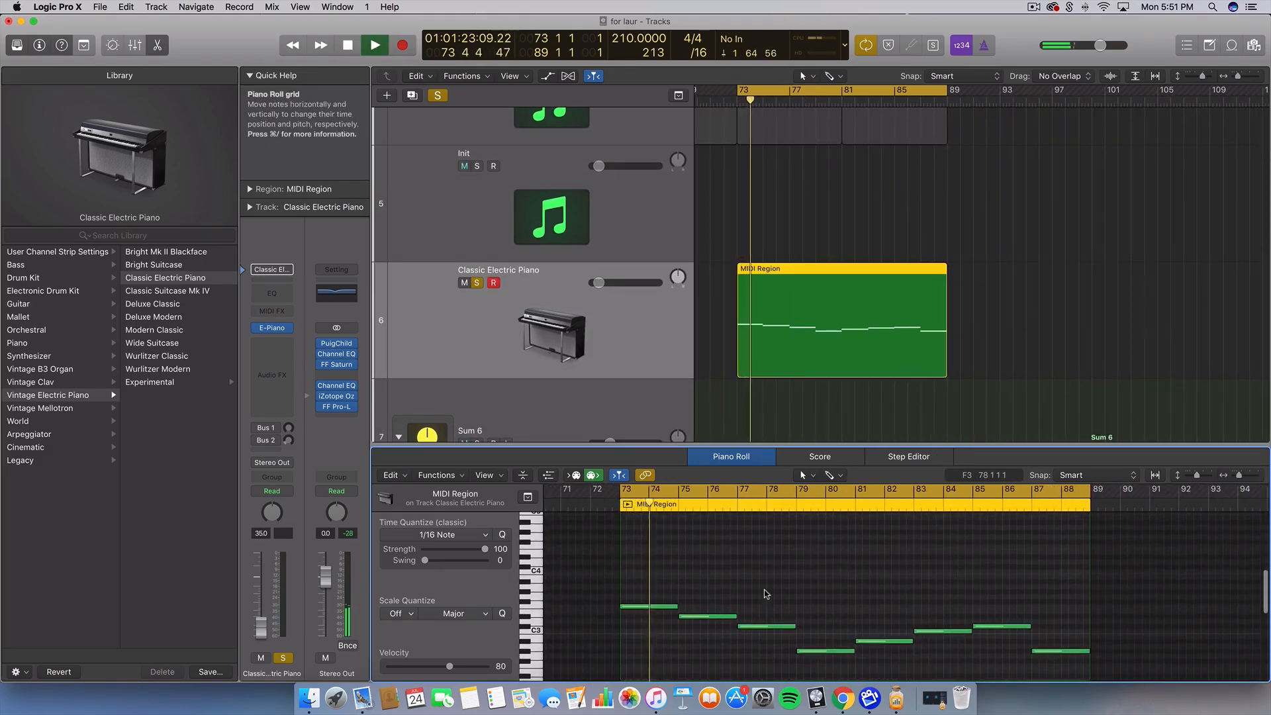
scroll(761, 589, up, 6)
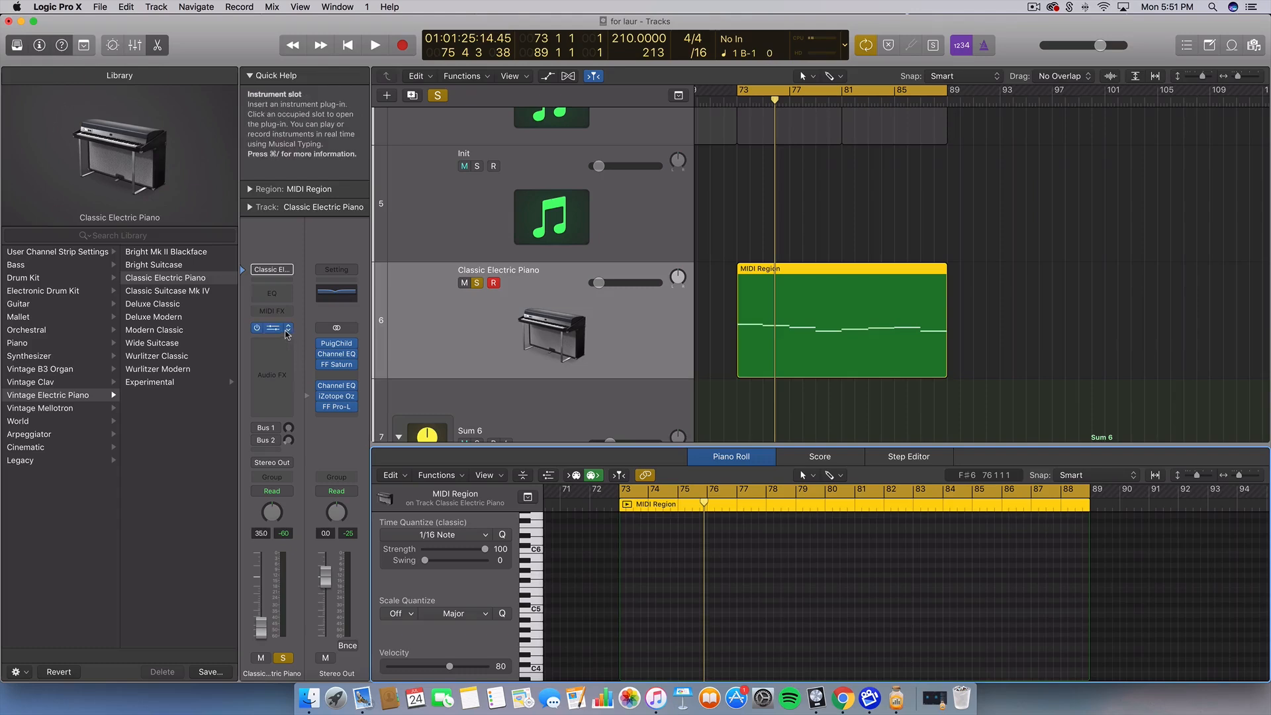
Replace the new track's Classic Electric Piano with Alchemy (Stereo) in the instrument slot
click(288, 330)
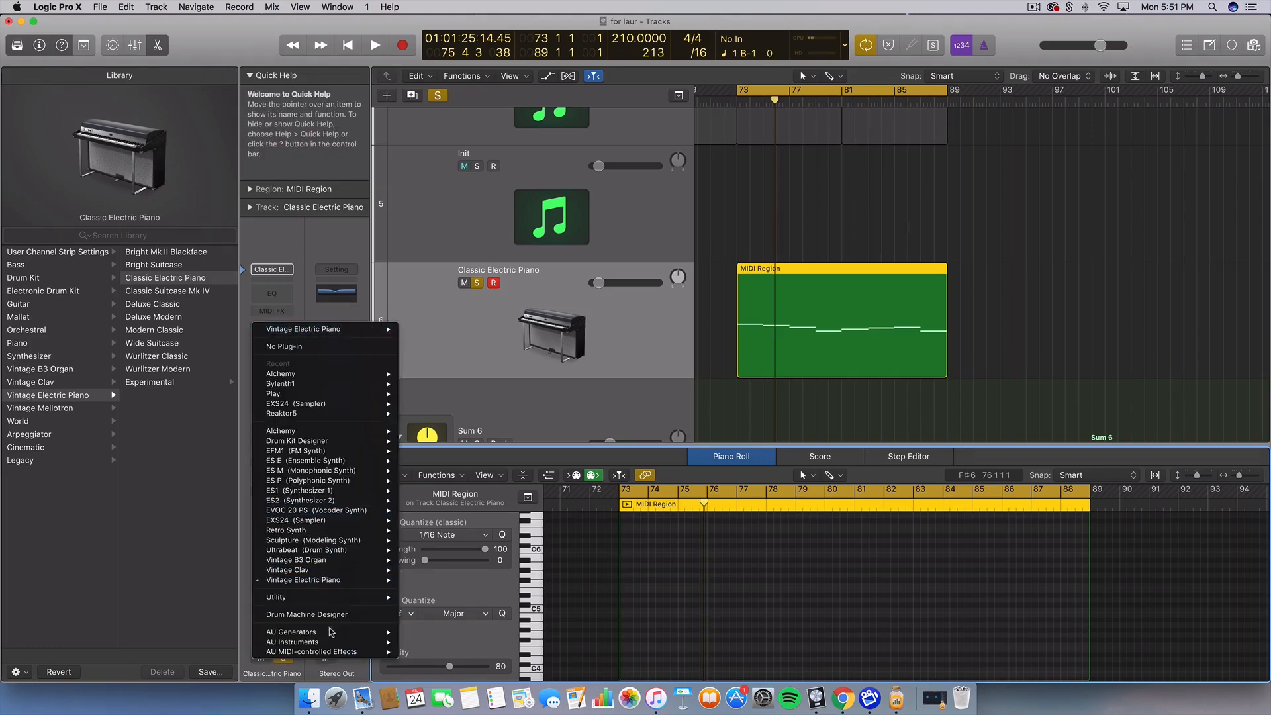
mouse_move(318, 641)
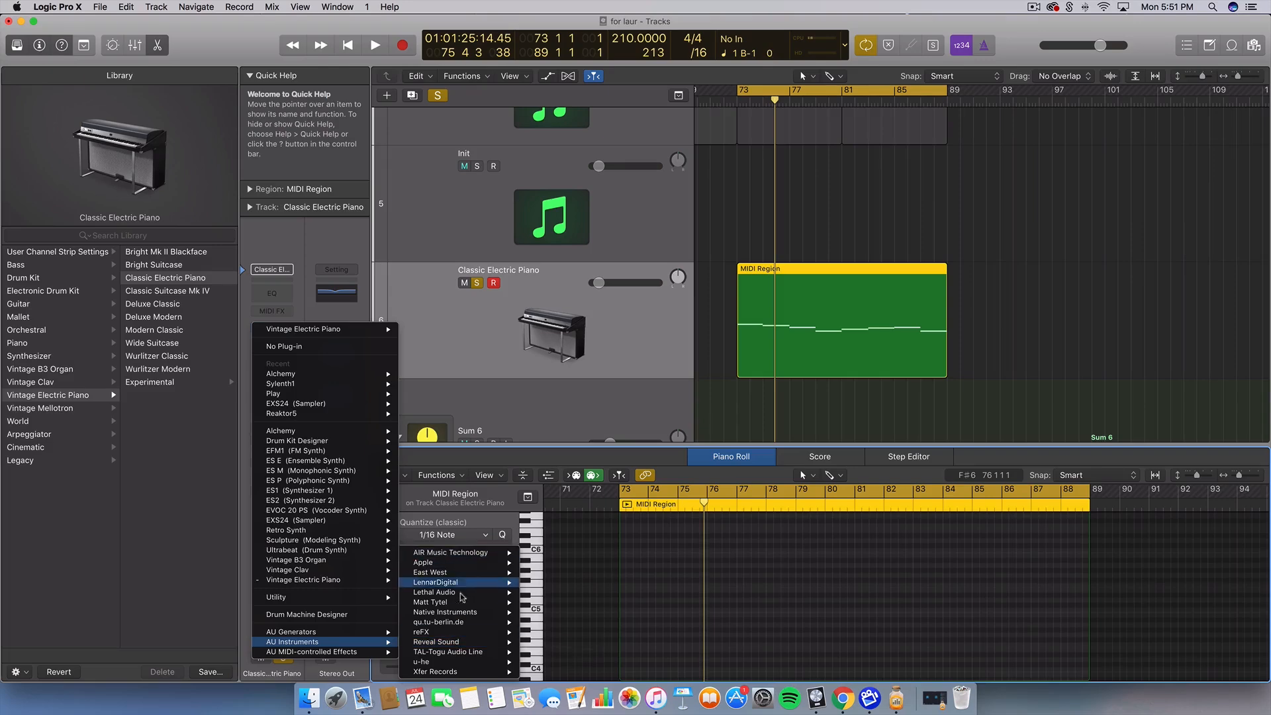
mouse_move(321, 439)
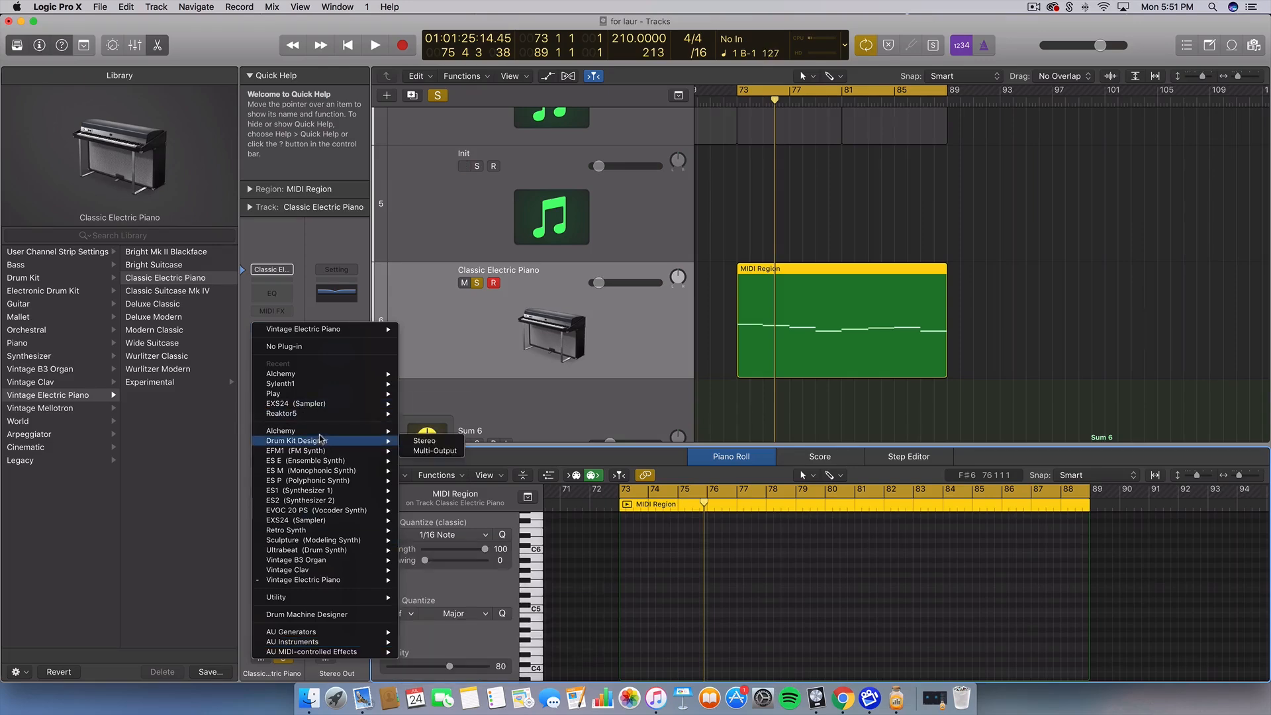
click(434, 438)
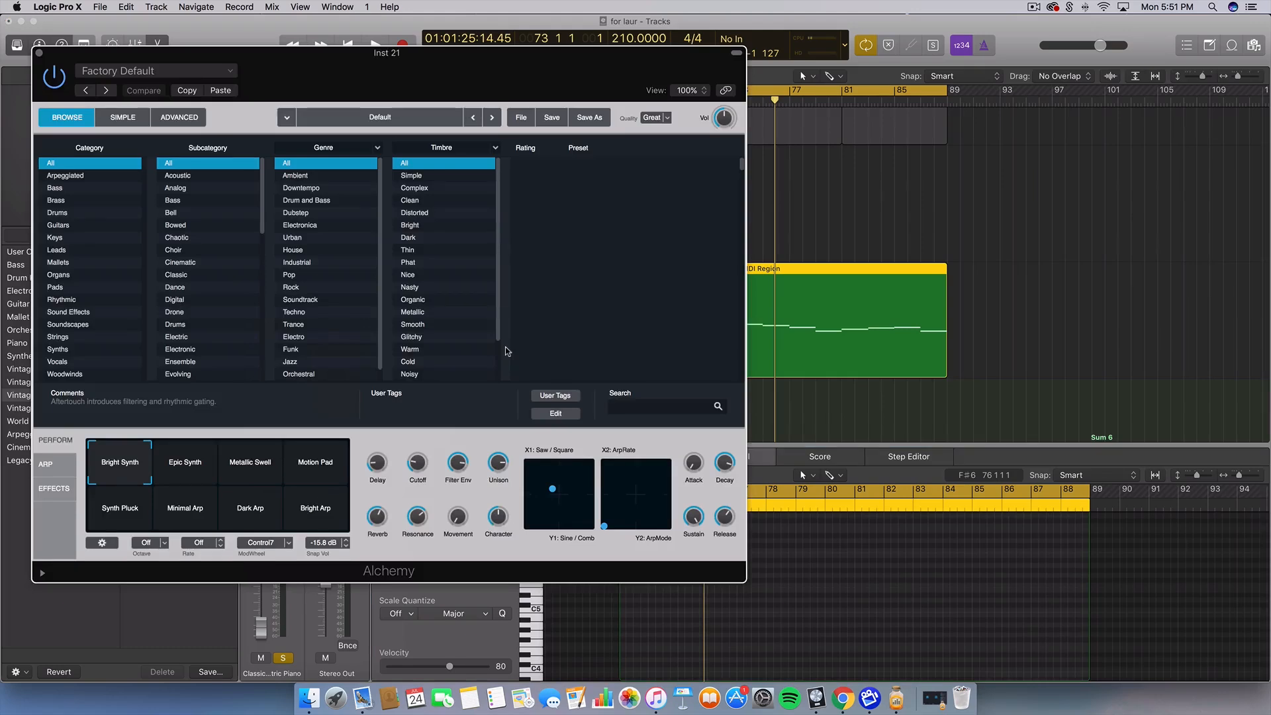
Switch Alchemy to its Advanced view and drag its window aside to reveal the library
click(185, 119)
drag(426, 73, 425, 74)
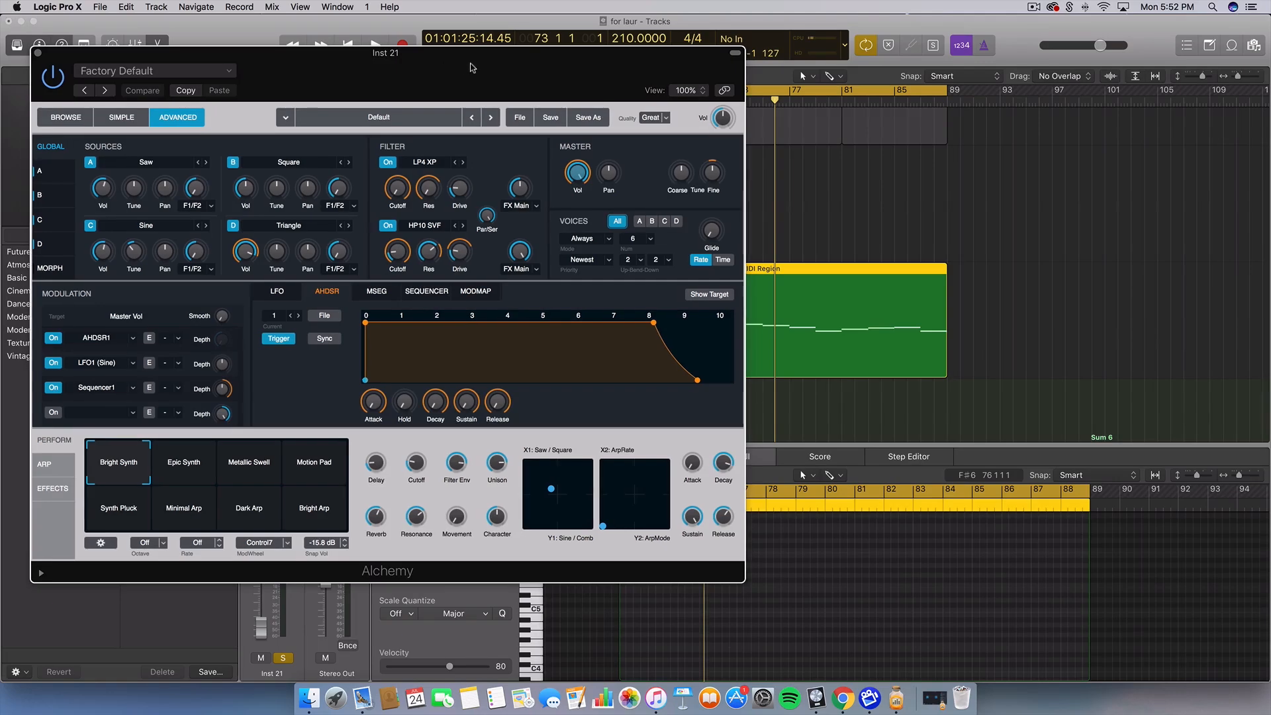
drag(443, 70, 691, 116)
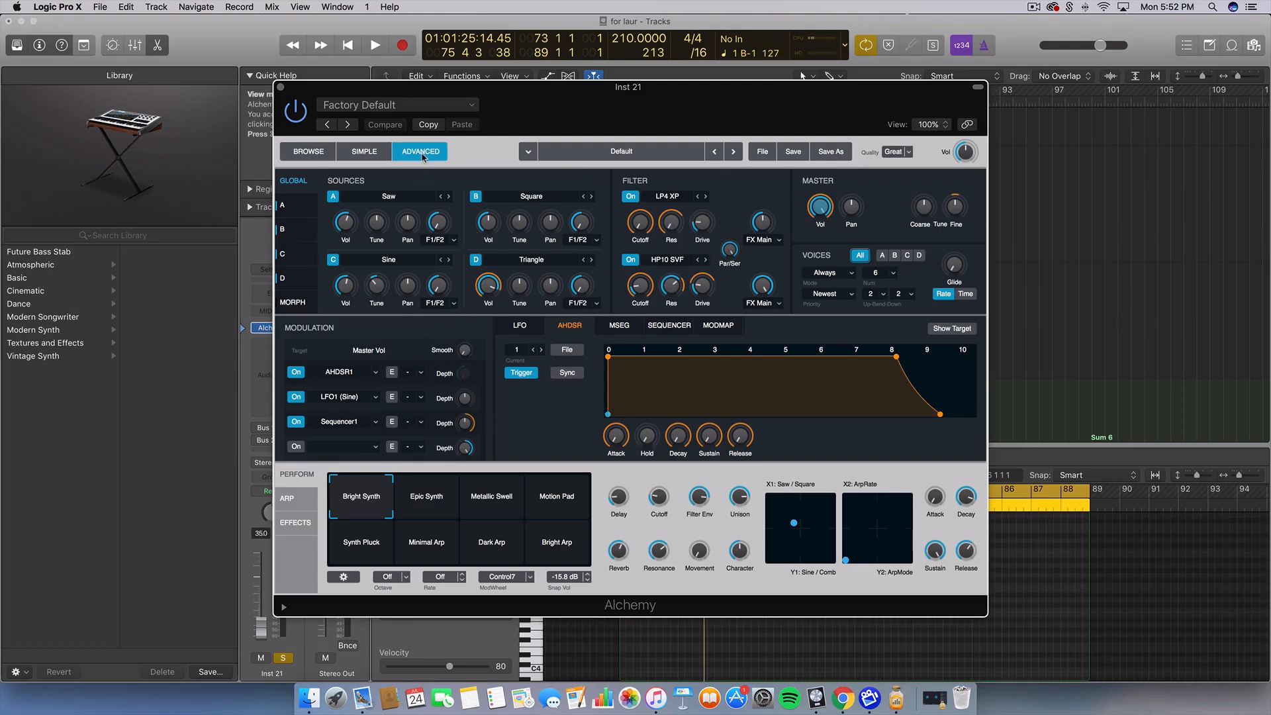
click(762, 155)
Clear Alchemy to a blank all-saw default patch and lower source A's volume
click(770, 186)
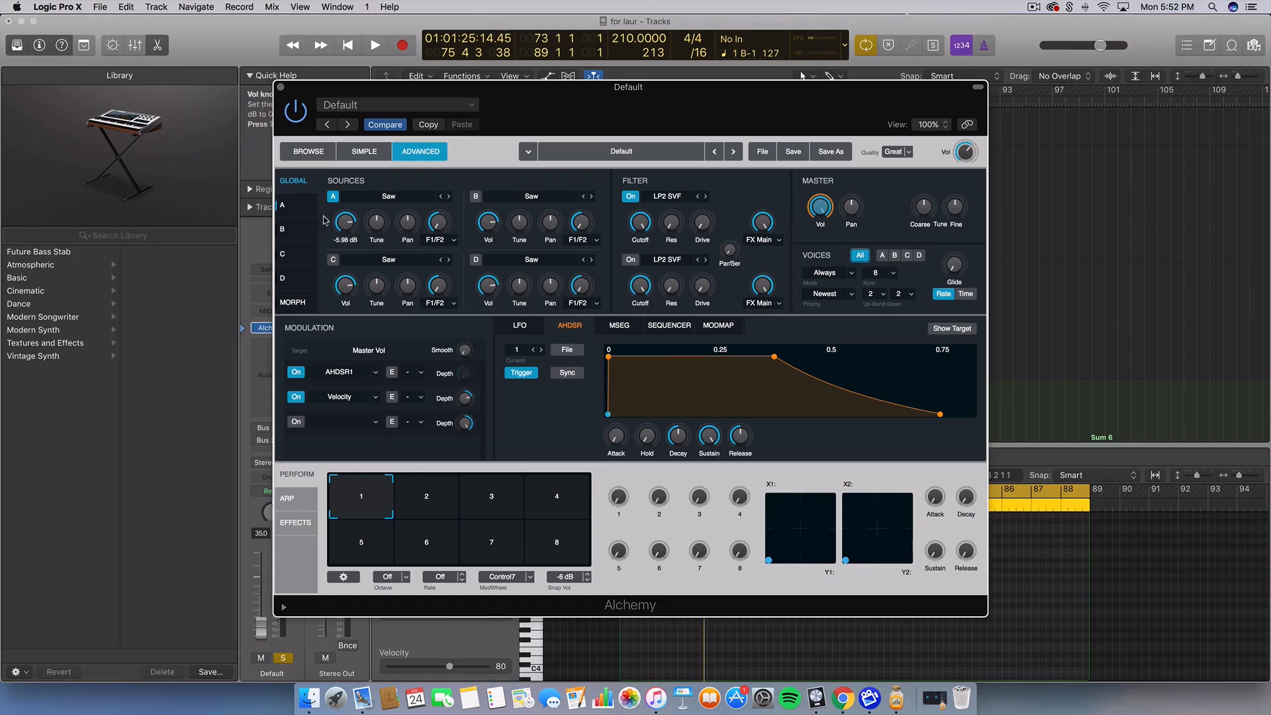
click(284, 205)
click(350, 213)
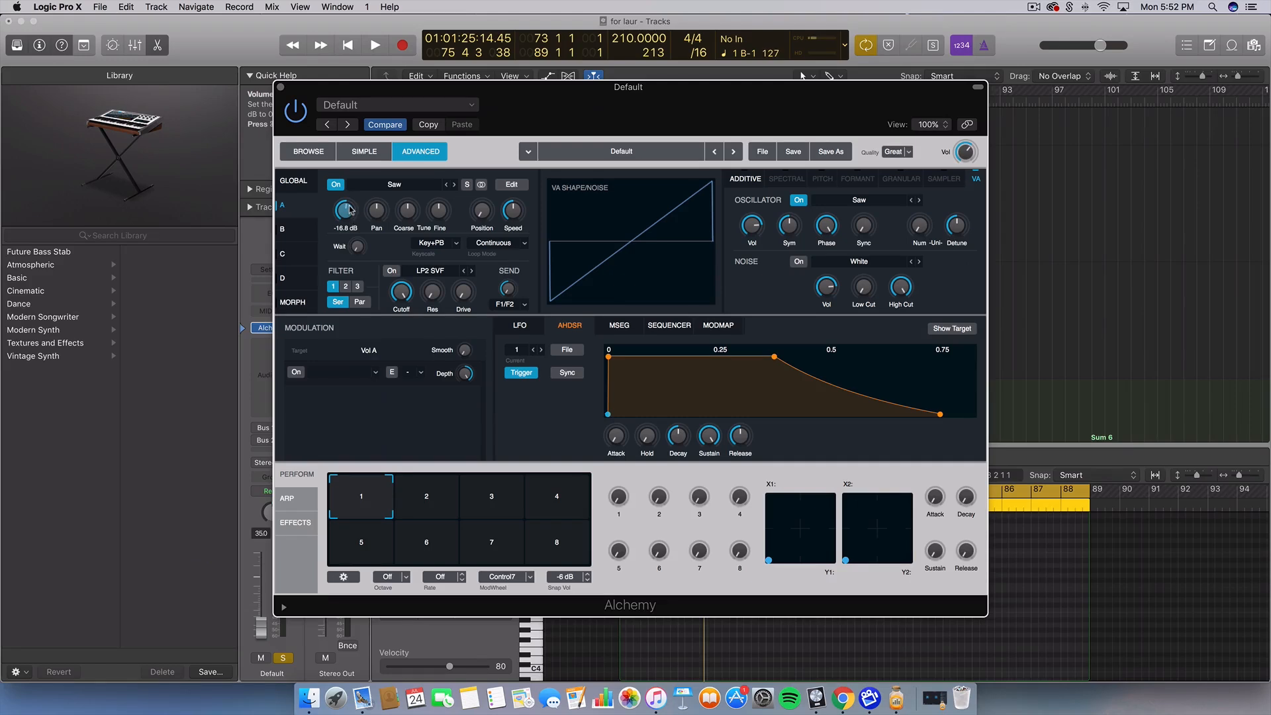
click(290, 181)
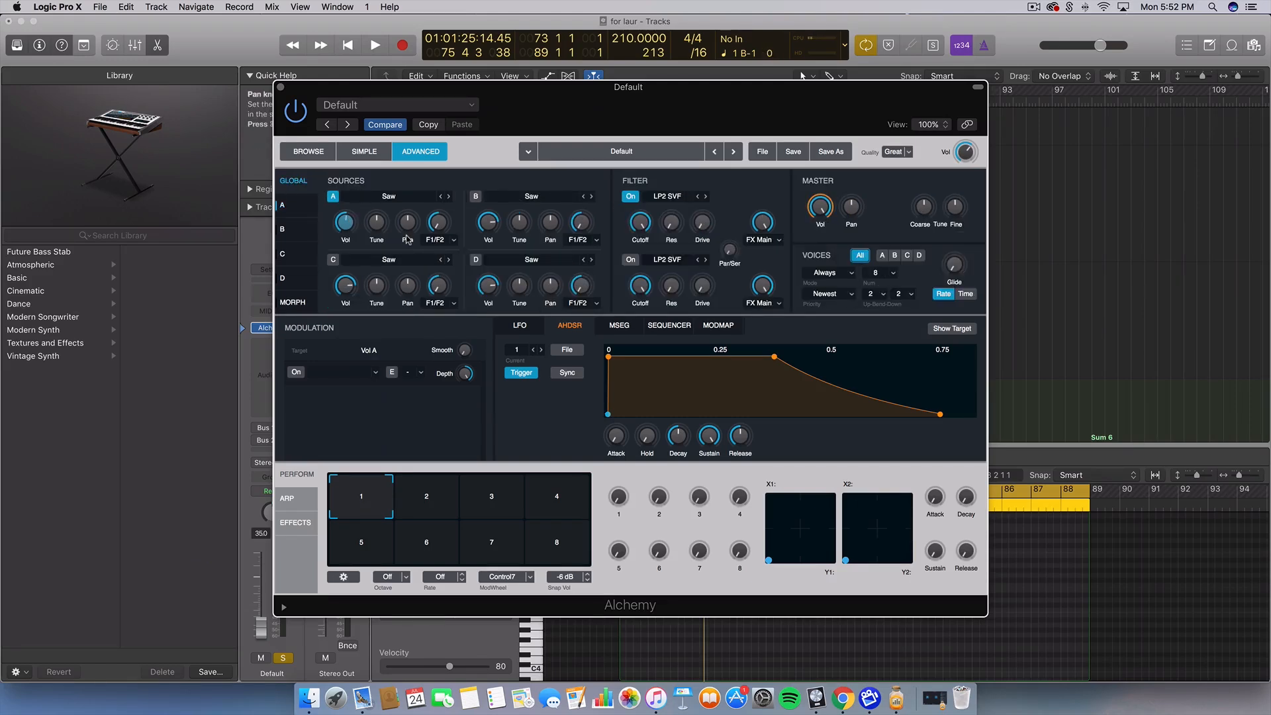
click(281, 204)
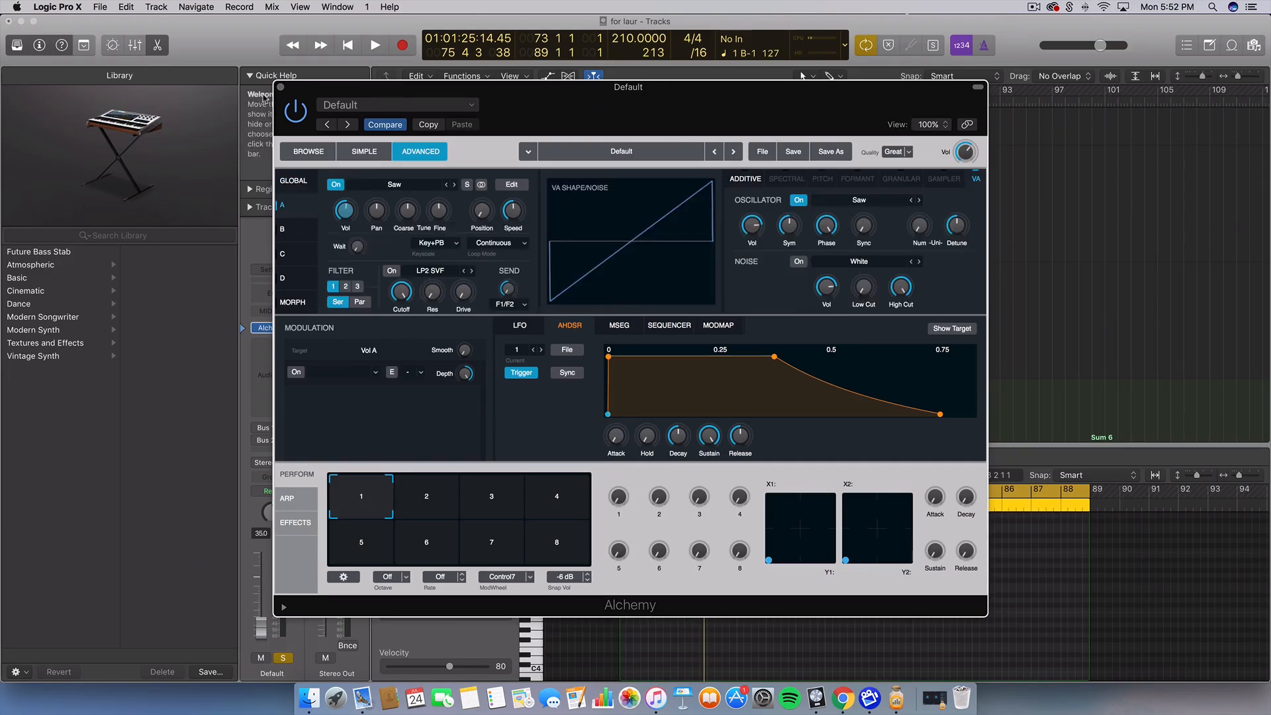
click(281, 87)
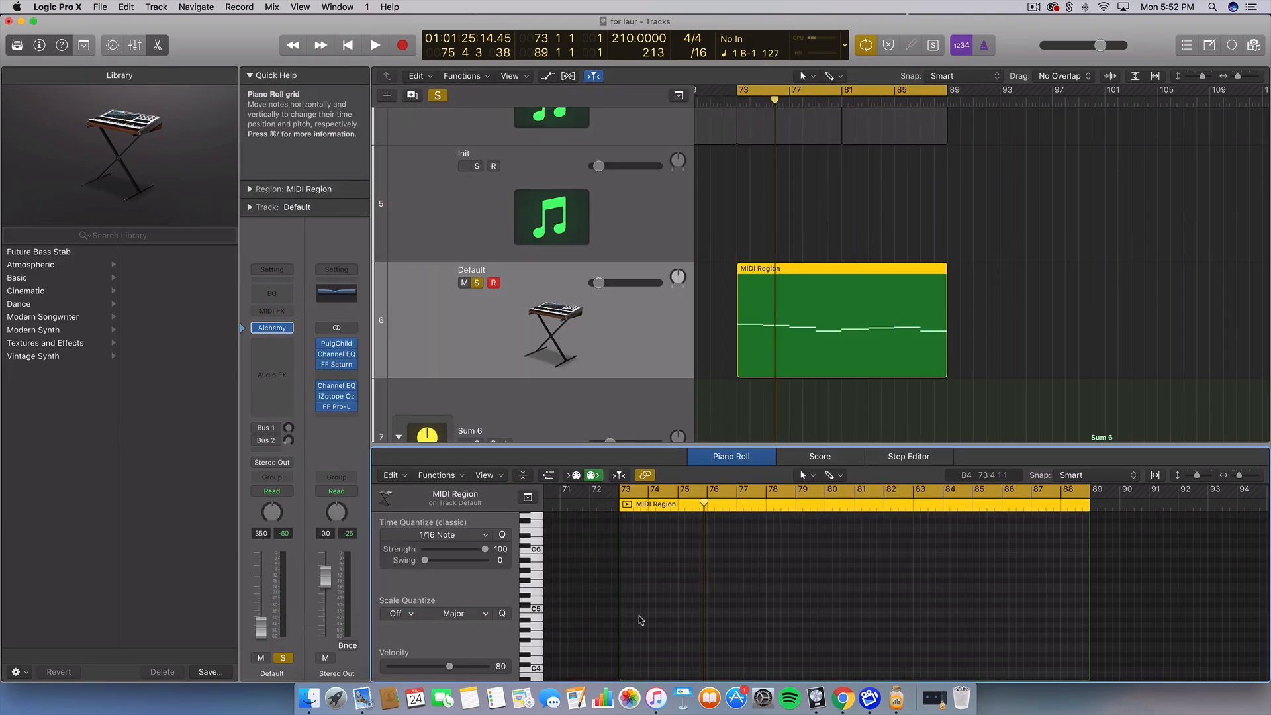
During playback, tune source A's coarse pitch down 12 semitones and adjust the channel volume
key(space)
key(space)
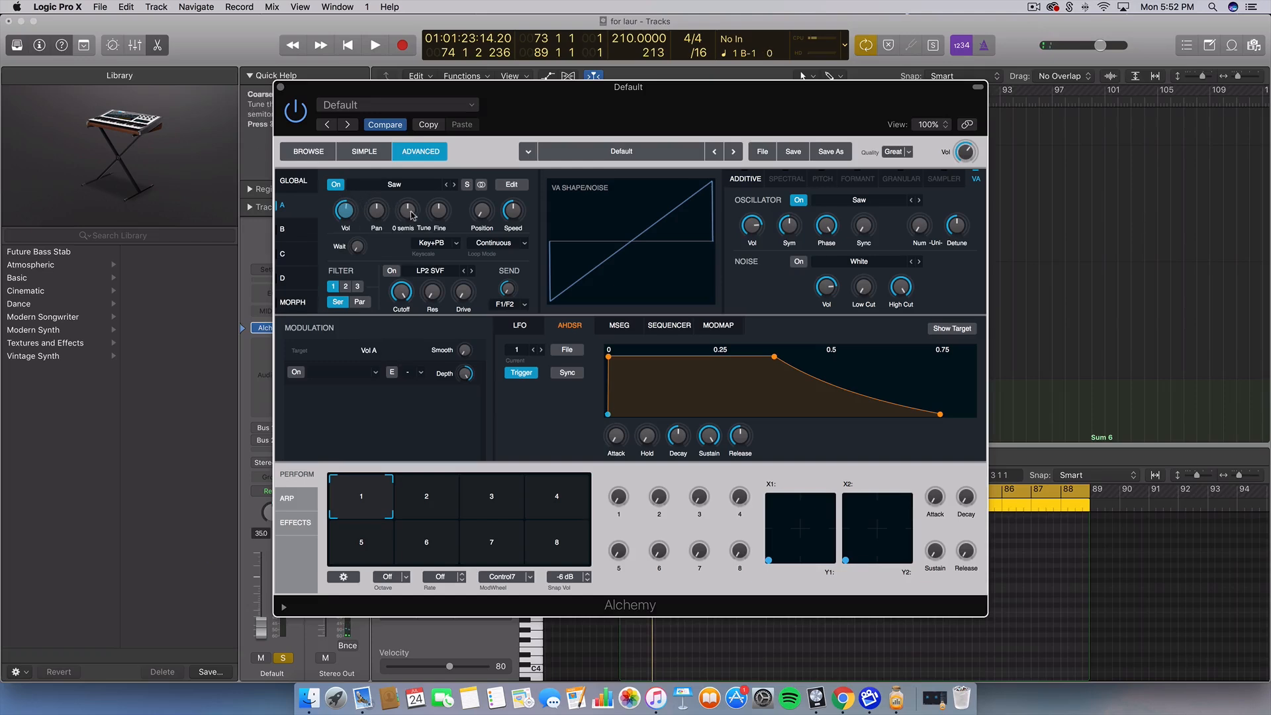
click(407, 211)
drag(417, 234, 409, 219)
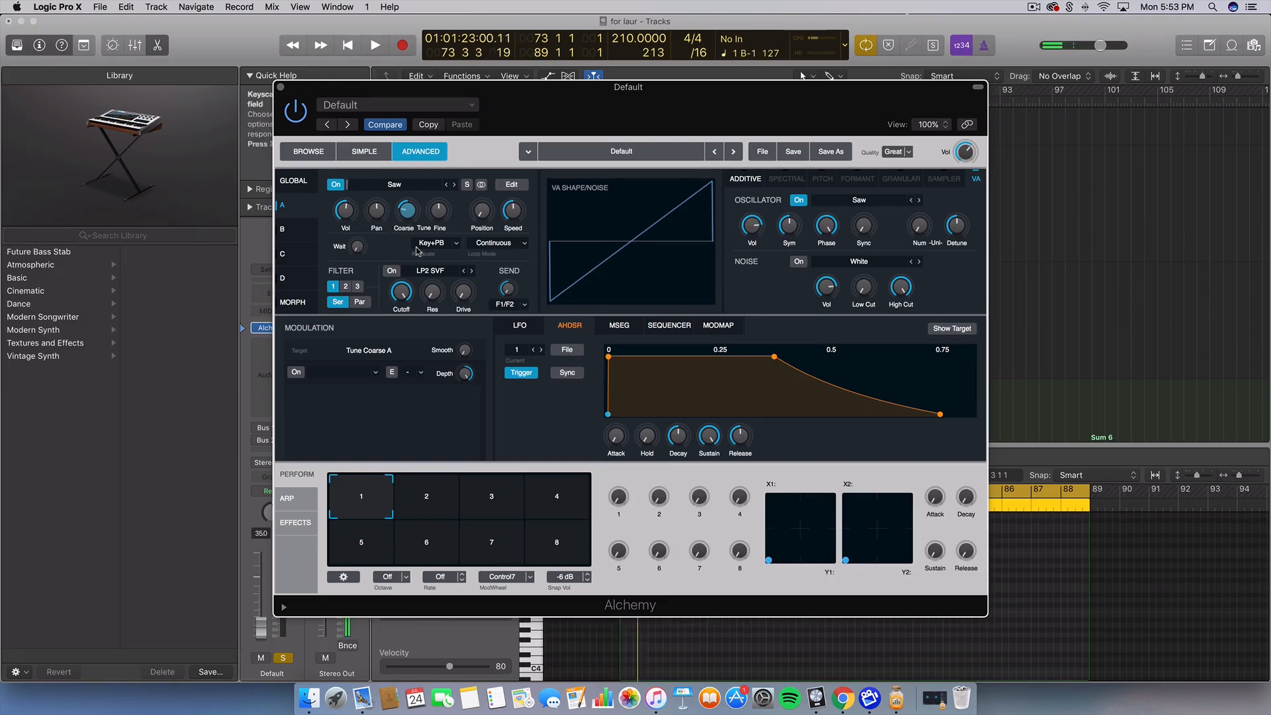
click(262, 618)
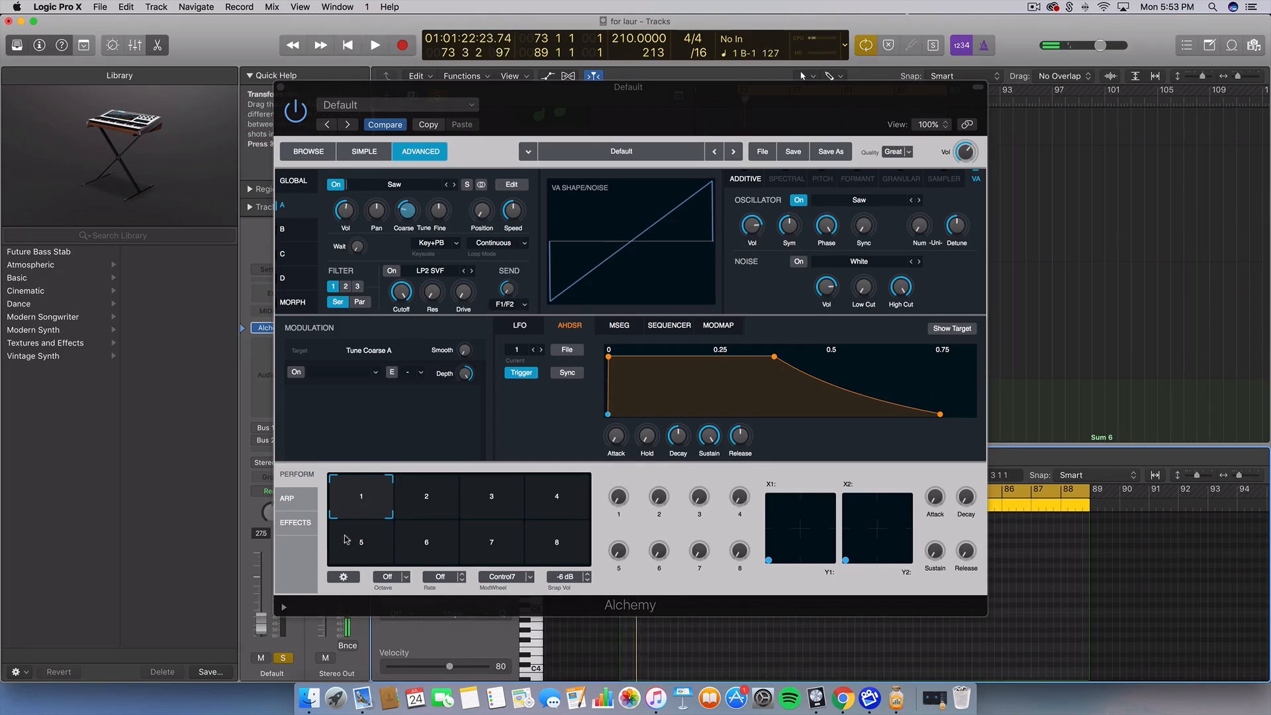
click(307, 184)
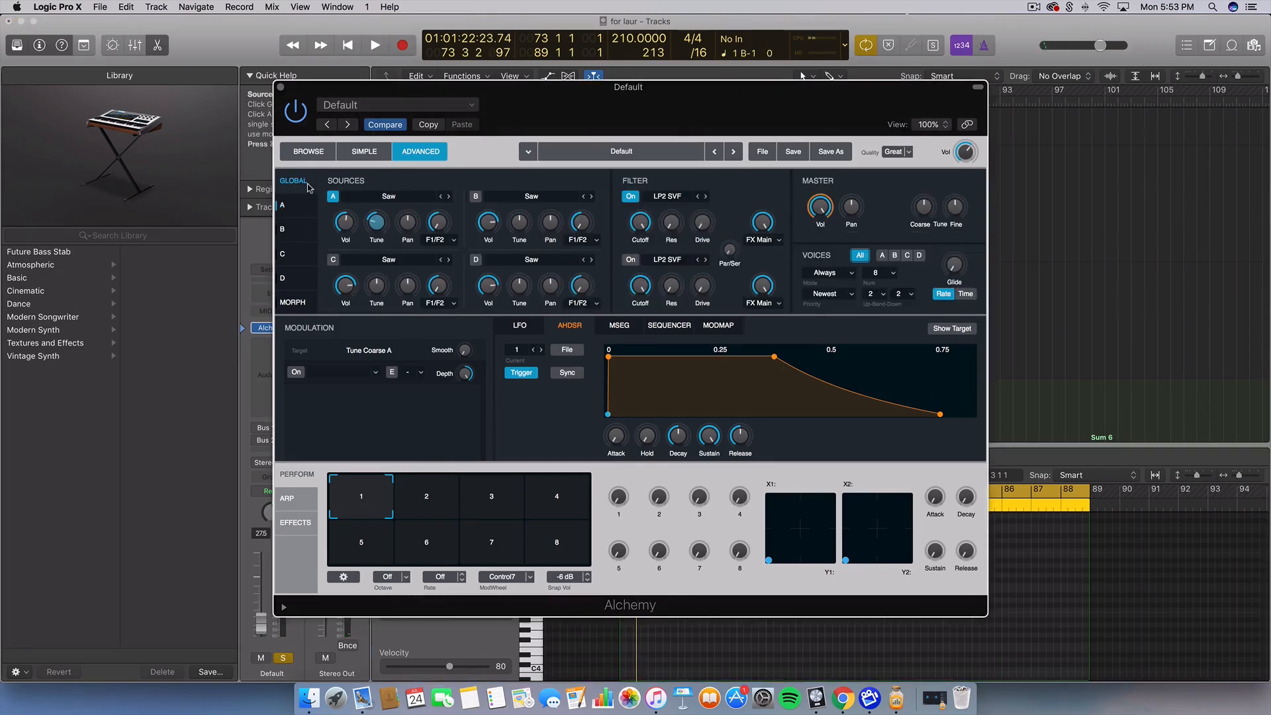
click(307, 202)
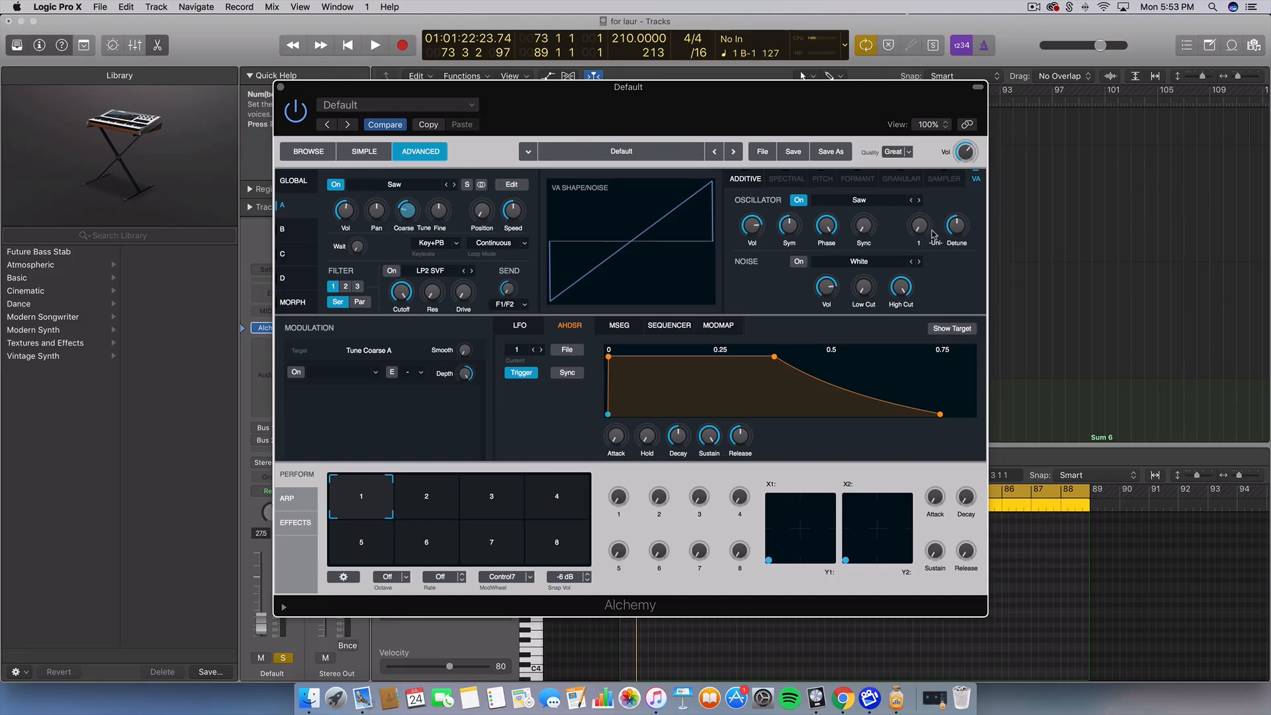
Set source A's unison to 10 voices with 10 % detune, auditioning the sound
click(959, 227)
drag(959, 227, 938, 247)
click(924, 233)
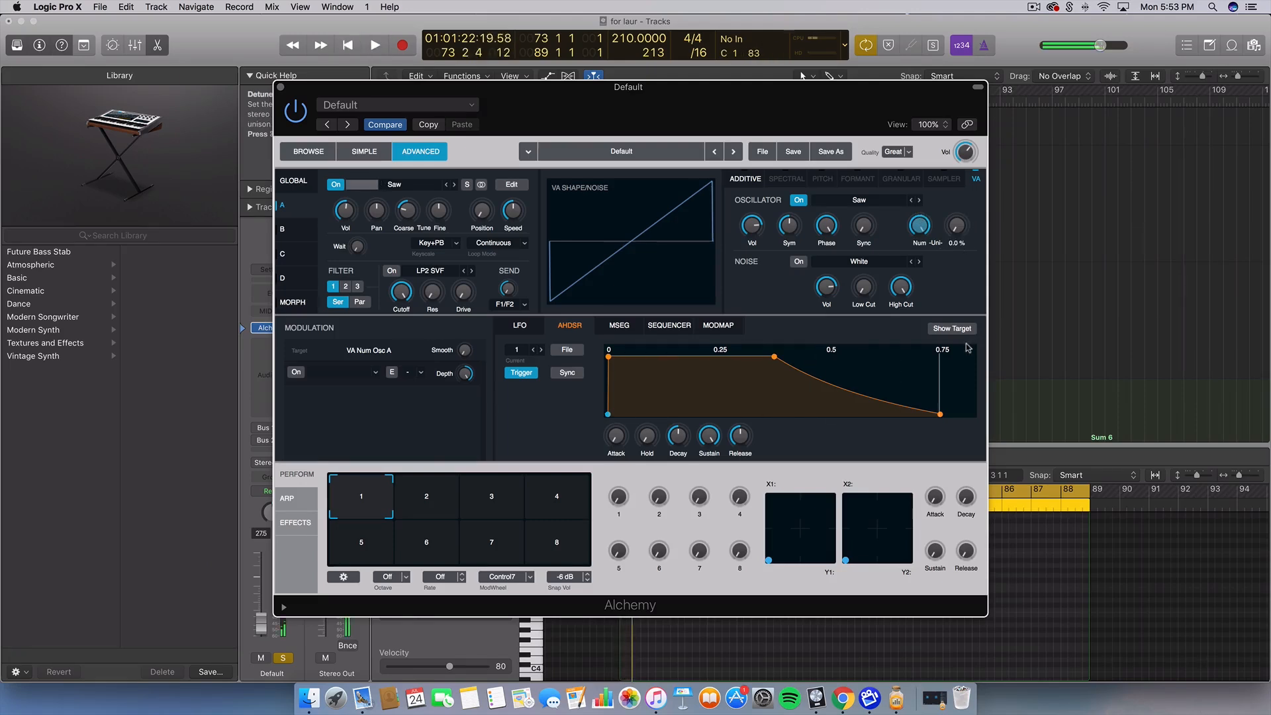
drag(961, 229, 959, 213)
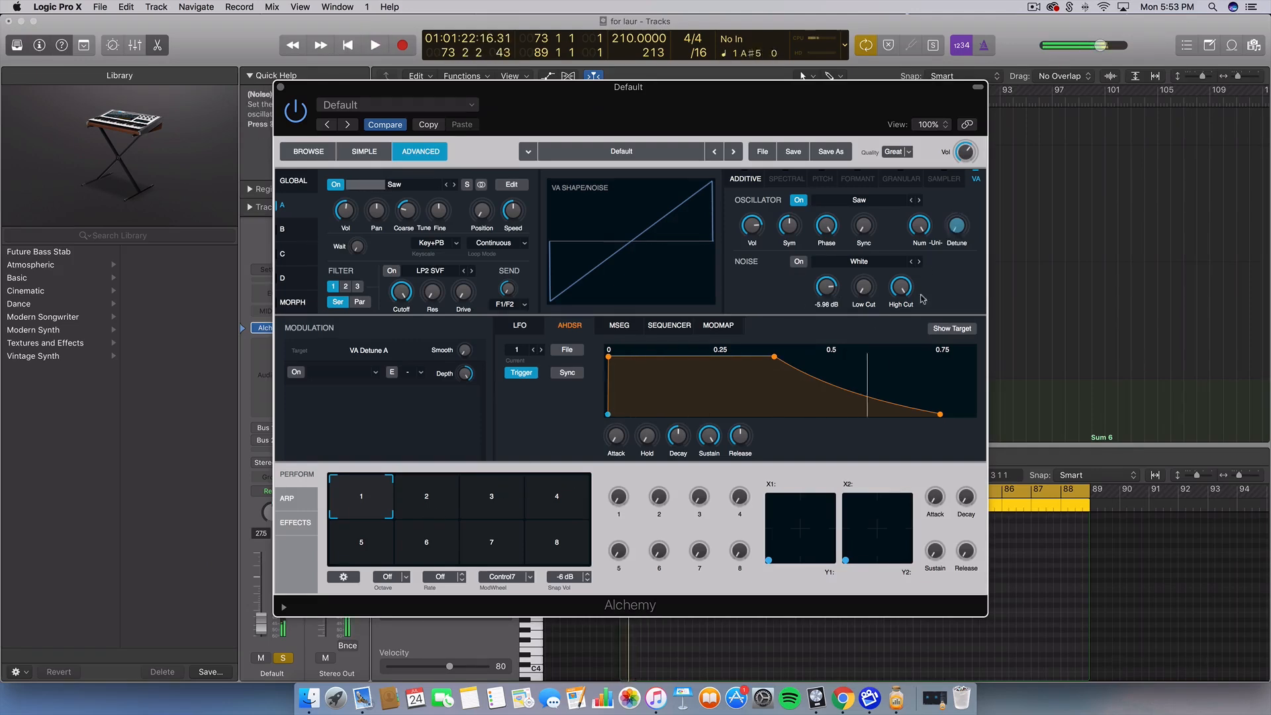
key(space)
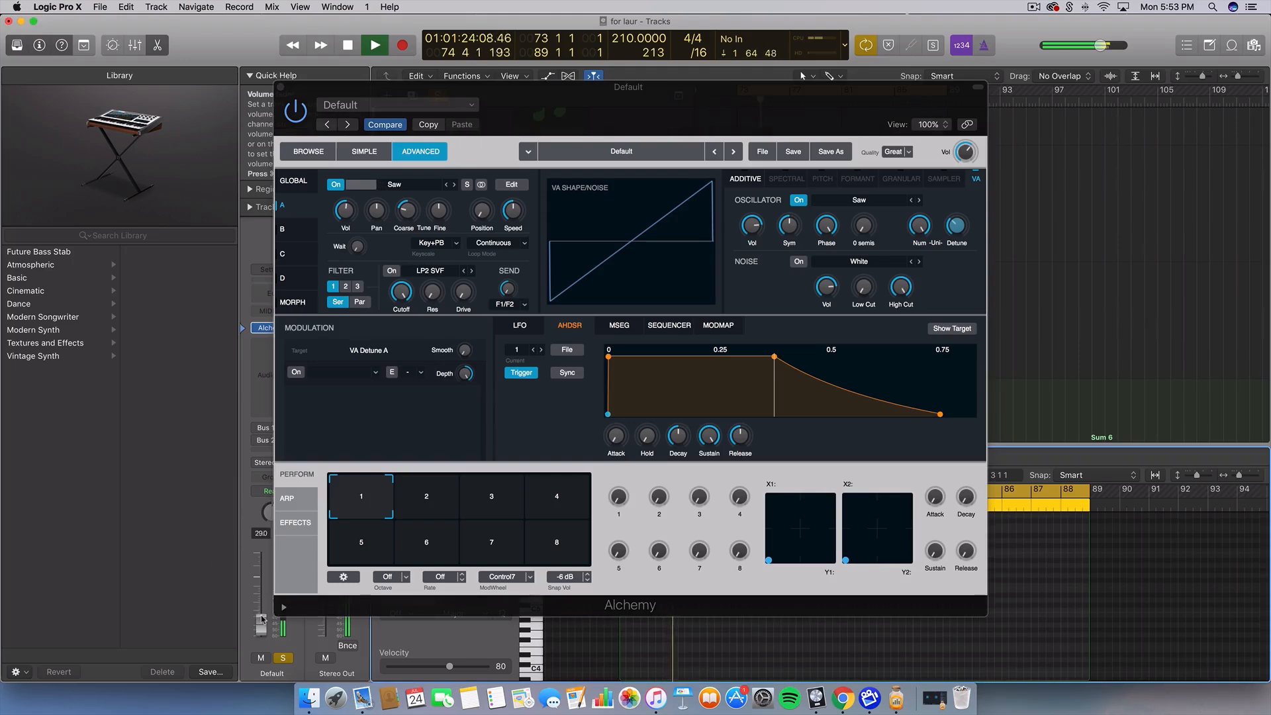
key(space)
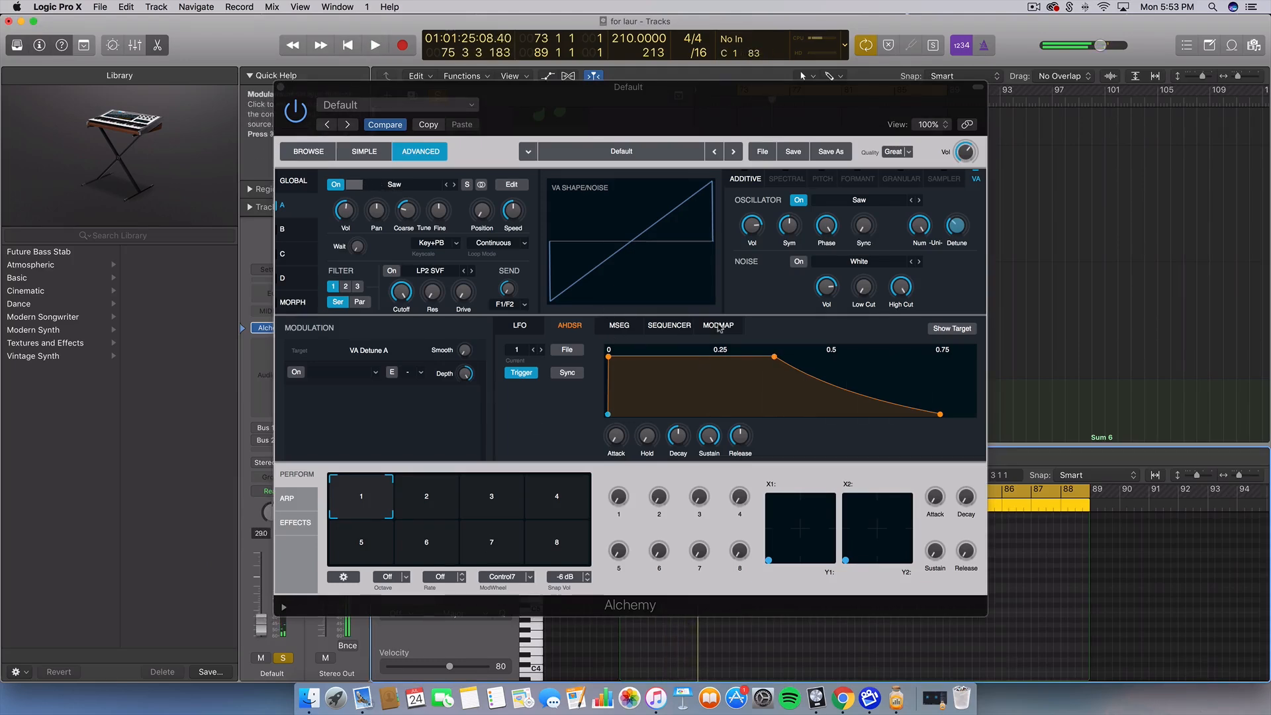
drag(924, 229, 920, 271)
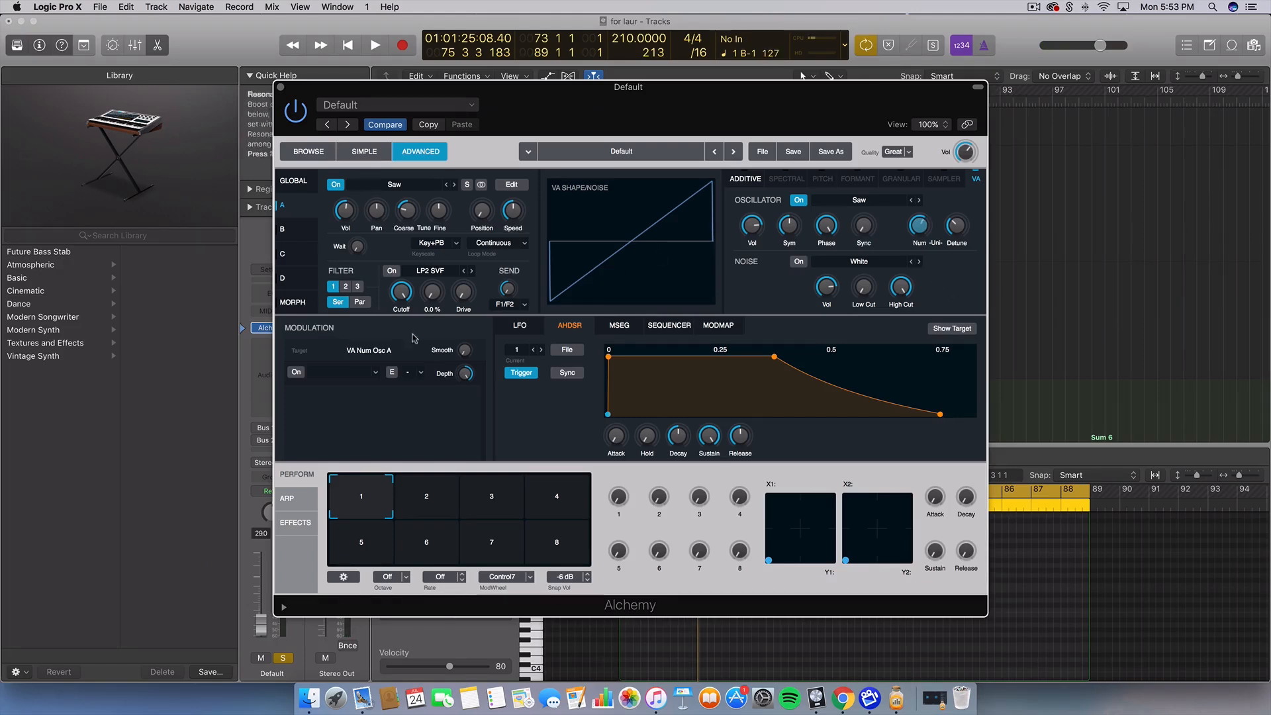
Close Alchemy and insert a Channel EQ on the track's audio effect slot
click(281, 88)
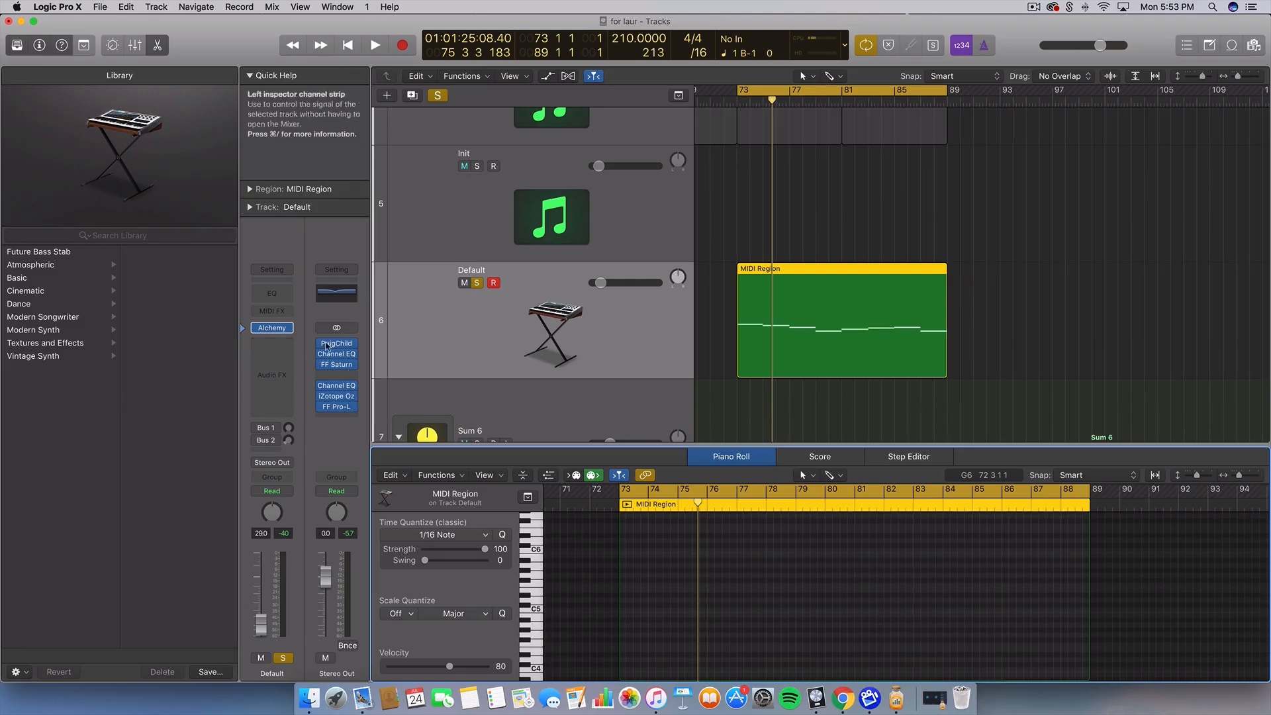
click(272, 354)
click(331, 296)
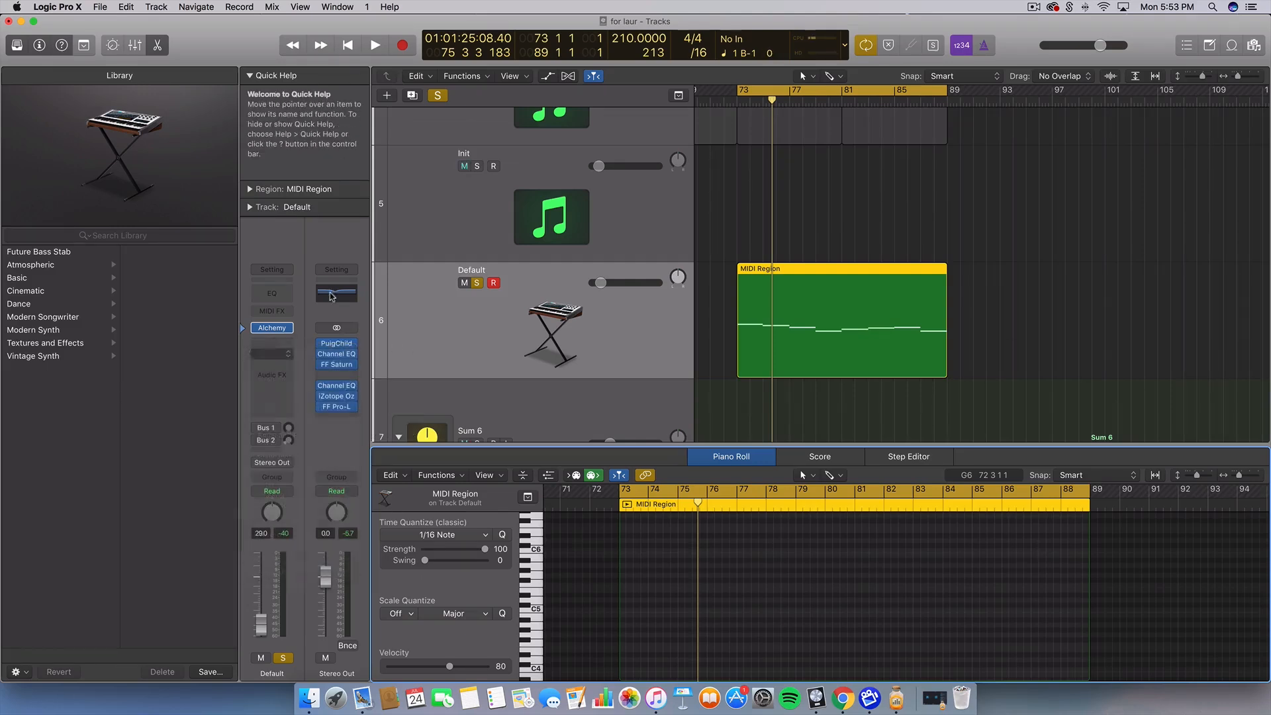
click(272, 352)
mouse_move(276, 464)
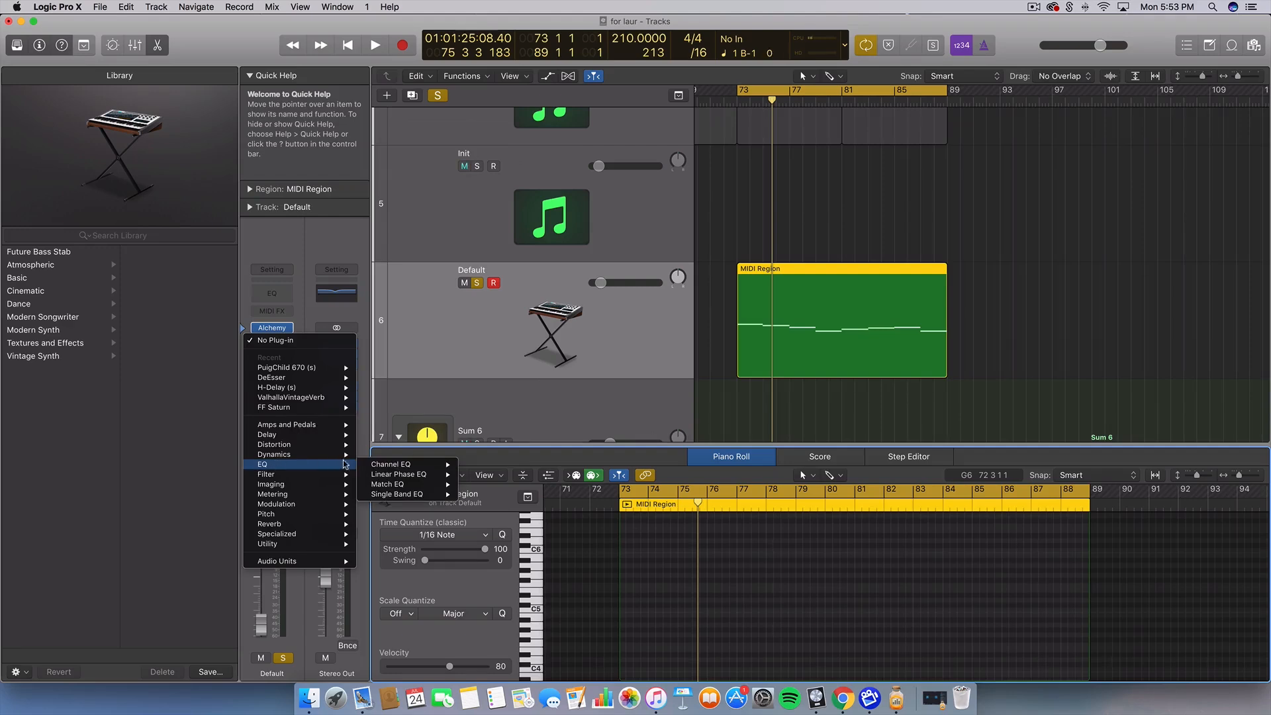
click(486, 468)
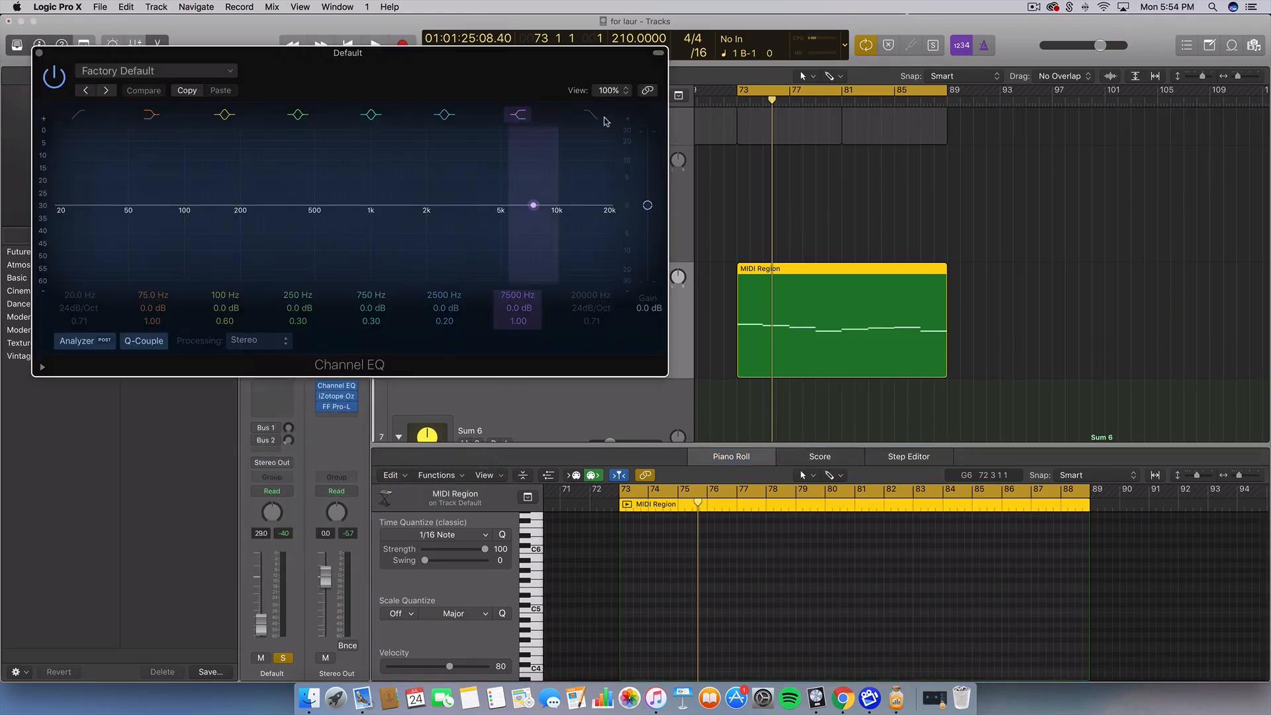
Enable the EQ's high cut at about 8900 Hz and turn the track down to -33 dB
click(604, 121)
mouse_move(594, 229)
mouse_down()
mouse_move(243, 227)
mouse_move(313, 255)
mouse_up()
key(space)
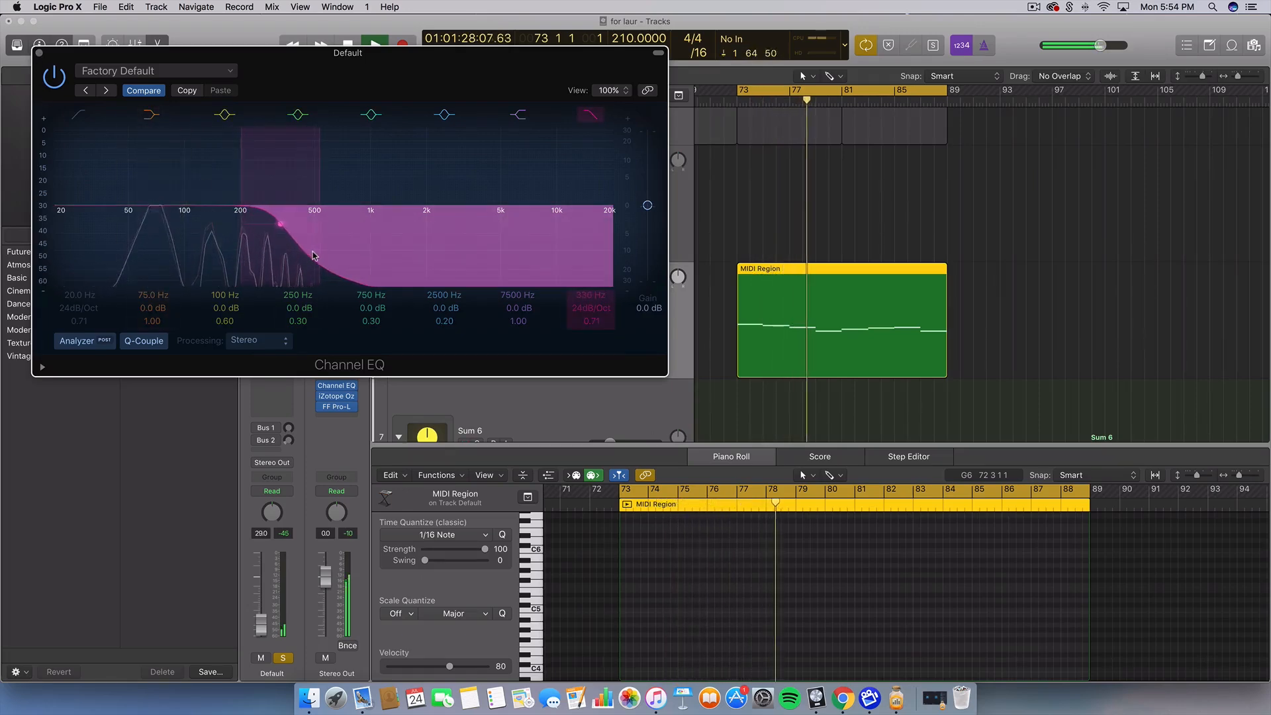
click(39, 52)
drag(605, 284, 601, 286)
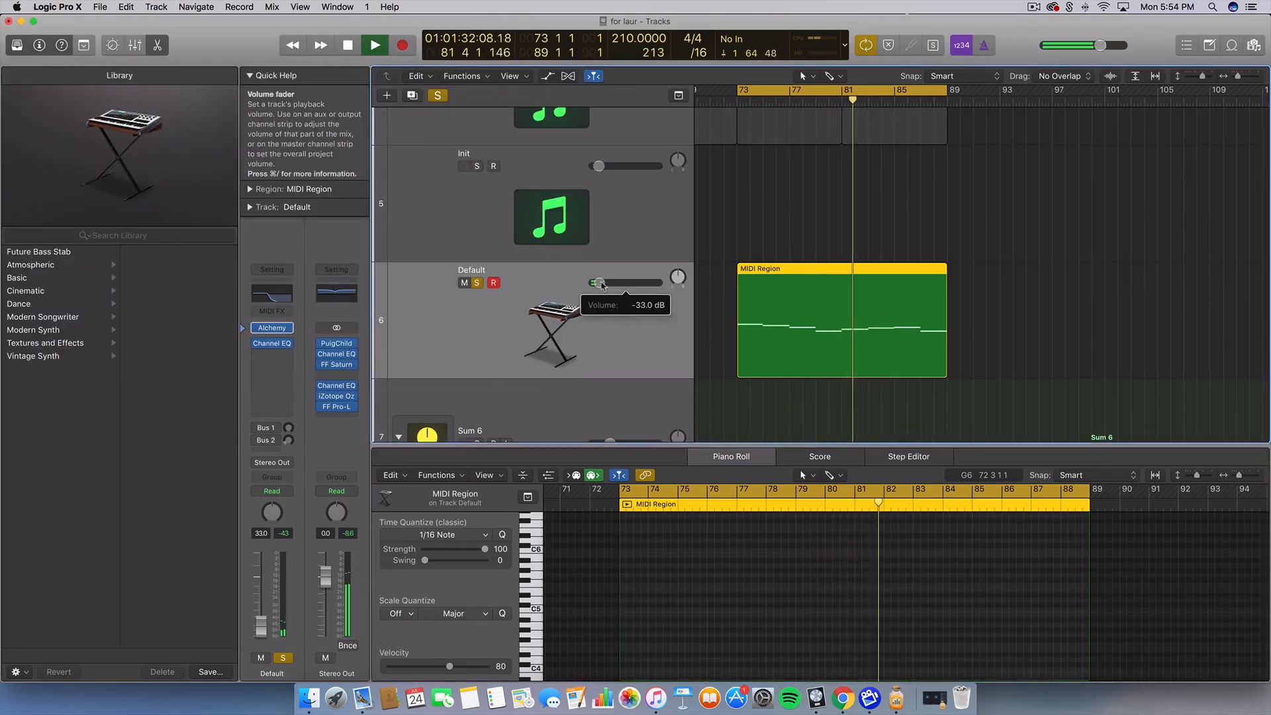
key(space)
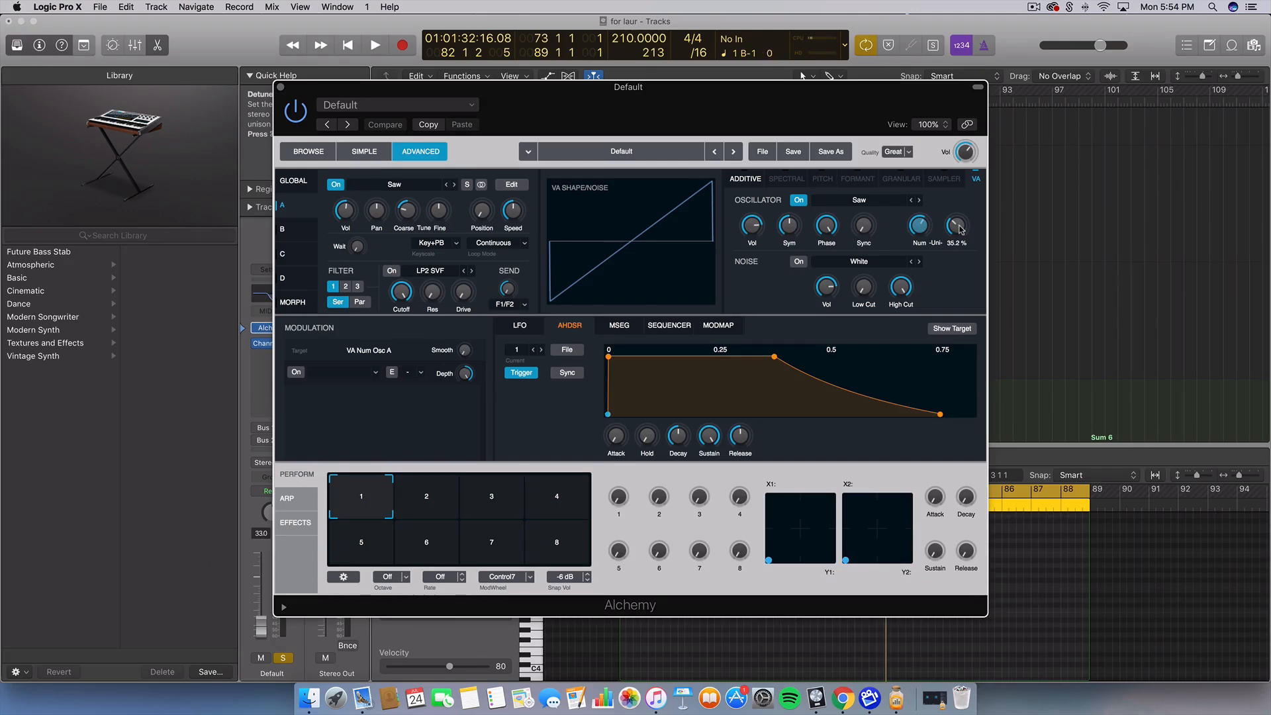
While auditioning playback, push source A's unison detune up to roughly 55–61 %
drag(960, 230, 960, 223)
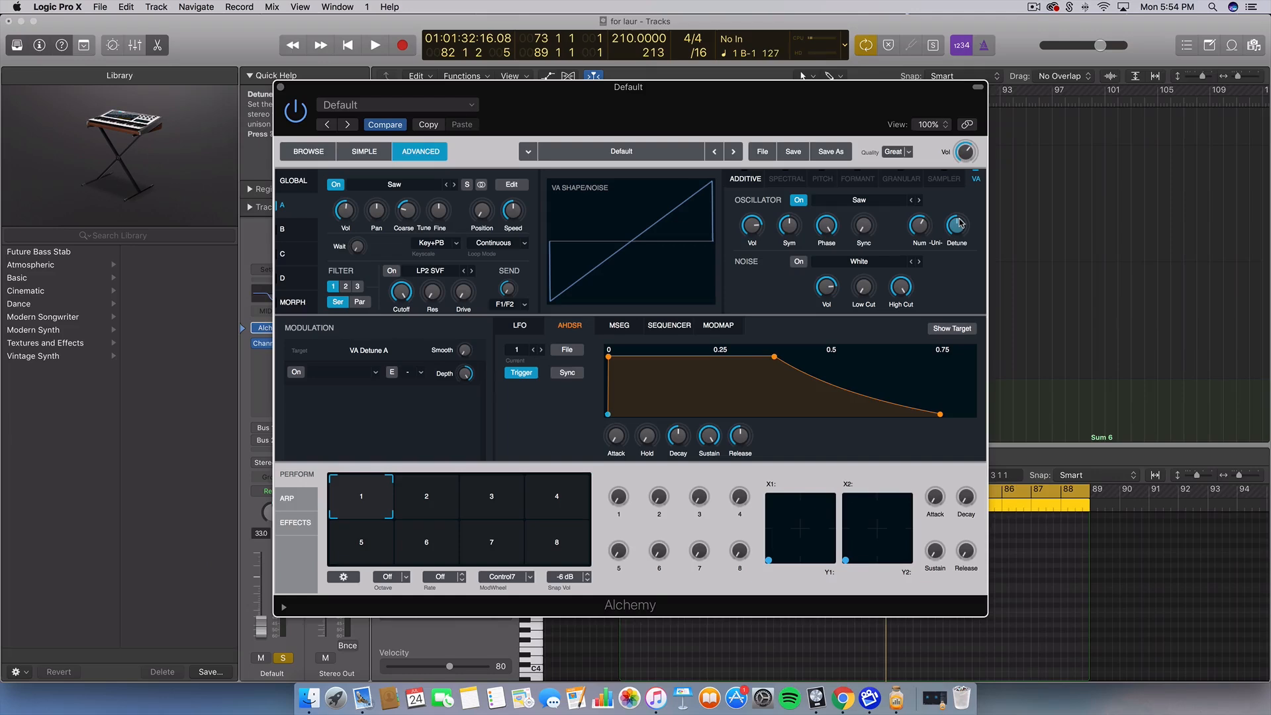
drag(870, 100, 859, 85)
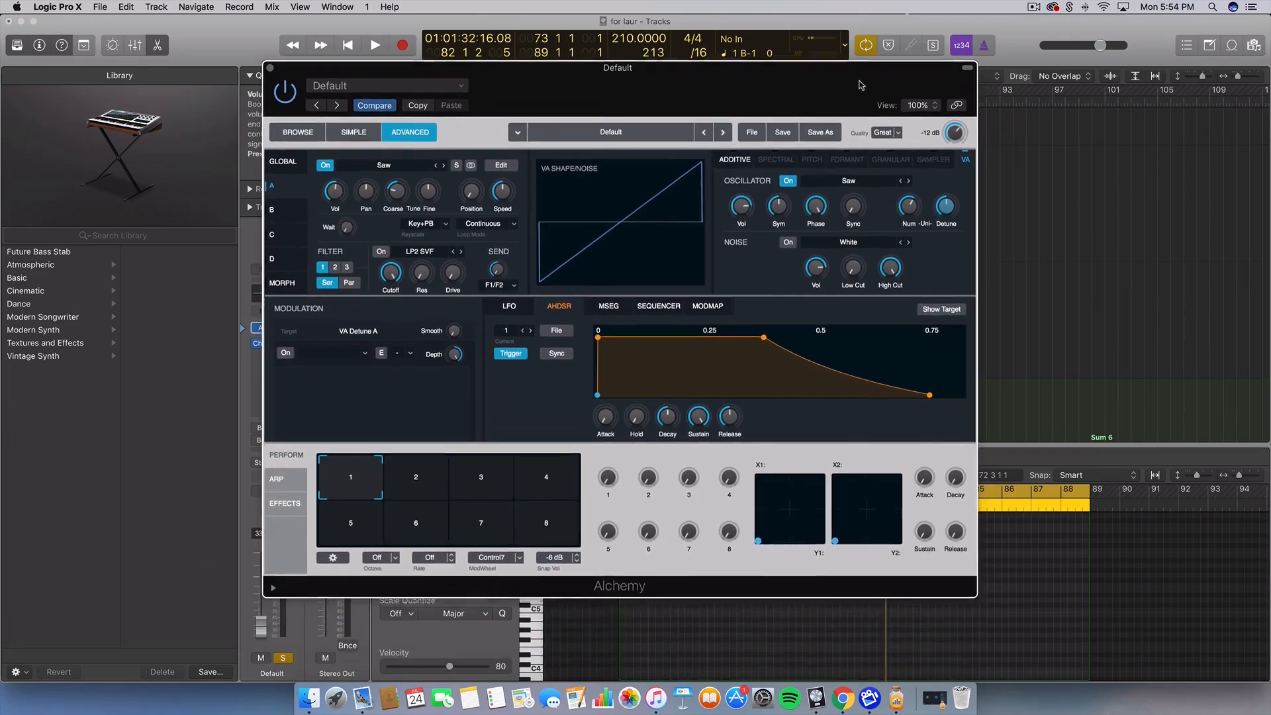
mouse_move(946, 219)
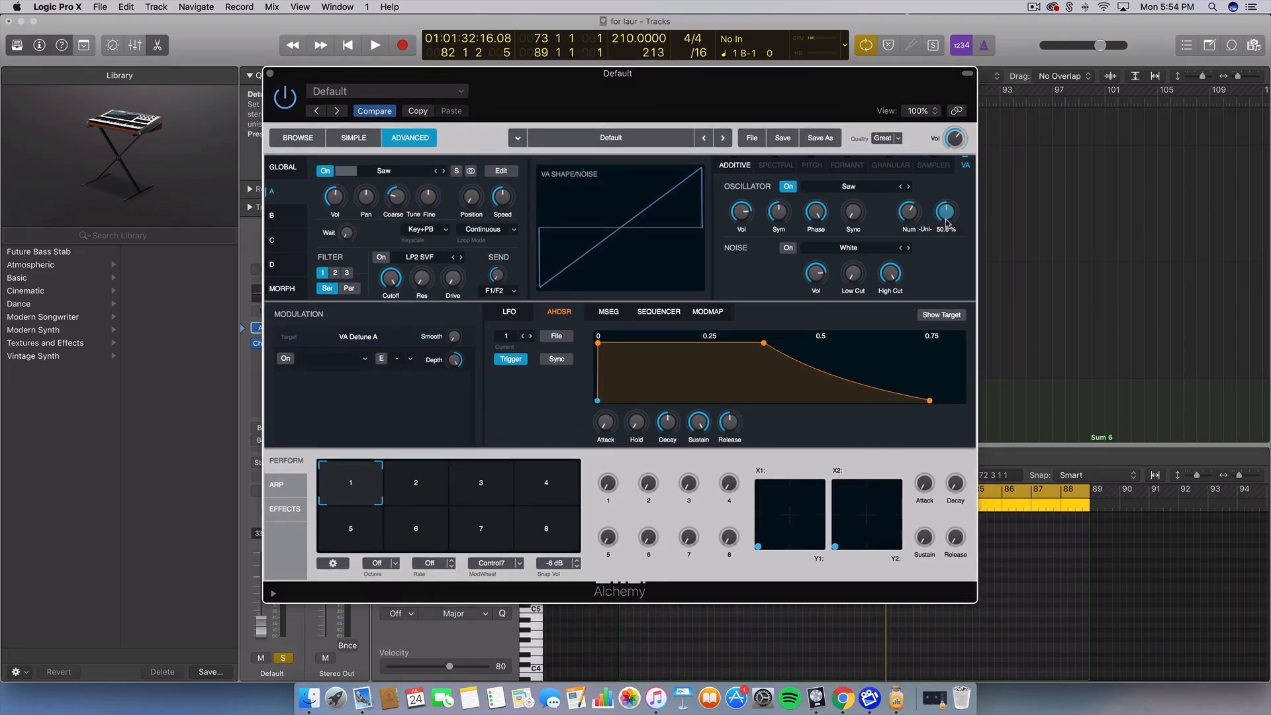
key(space)
drag(945, 218, 912, 175)
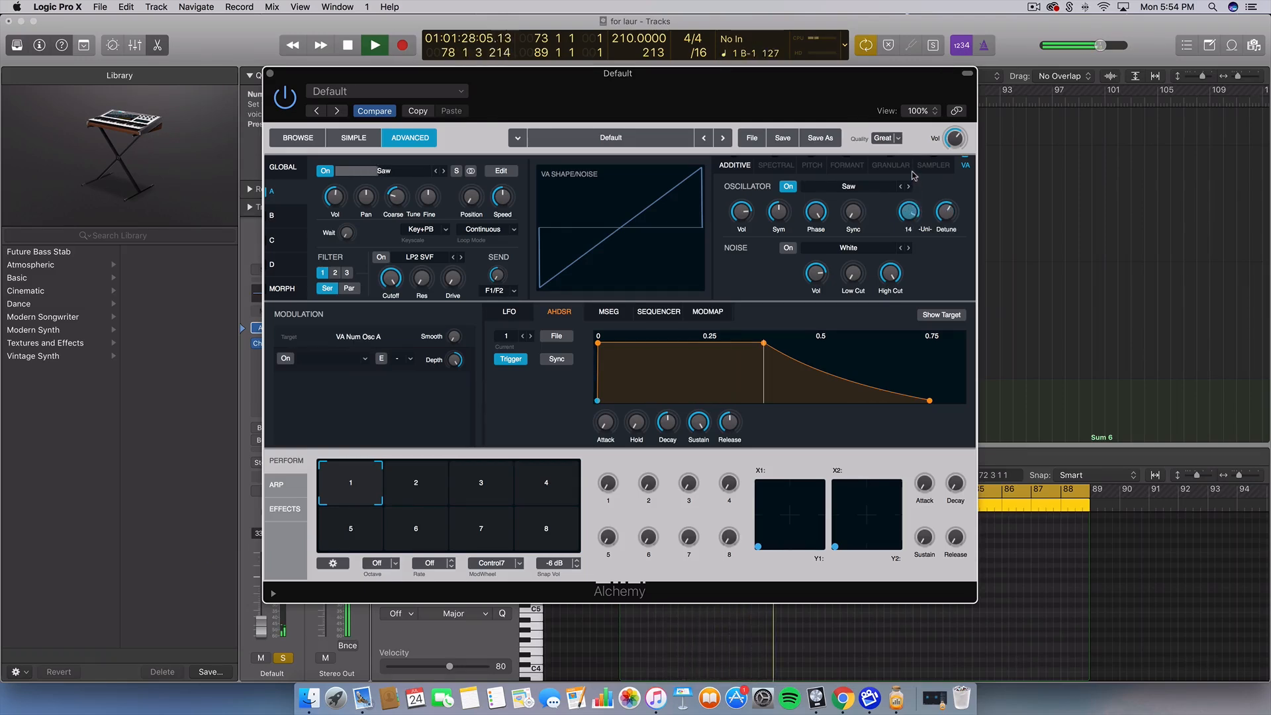
drag(945, 207, 946, 213)
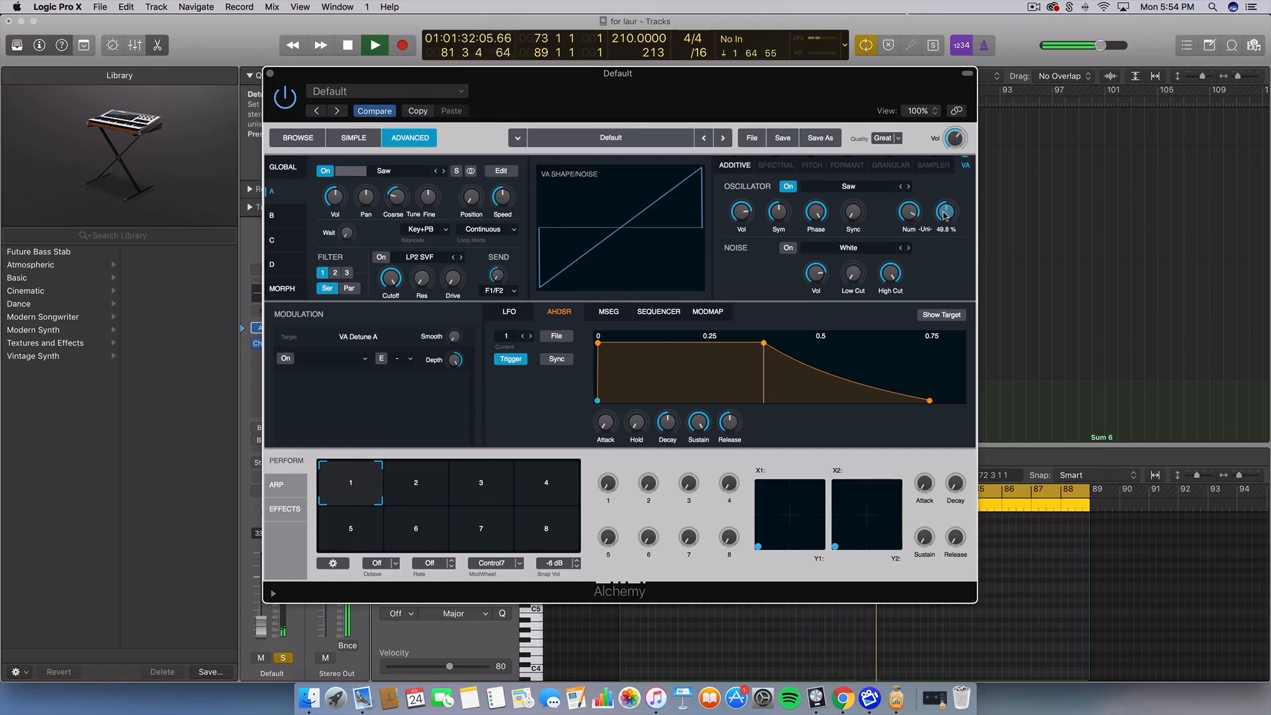
key(space)
Rework the unison detune down and up until it settles near 47 %, then close Alchemy
drag(946, 212, 945, 239)
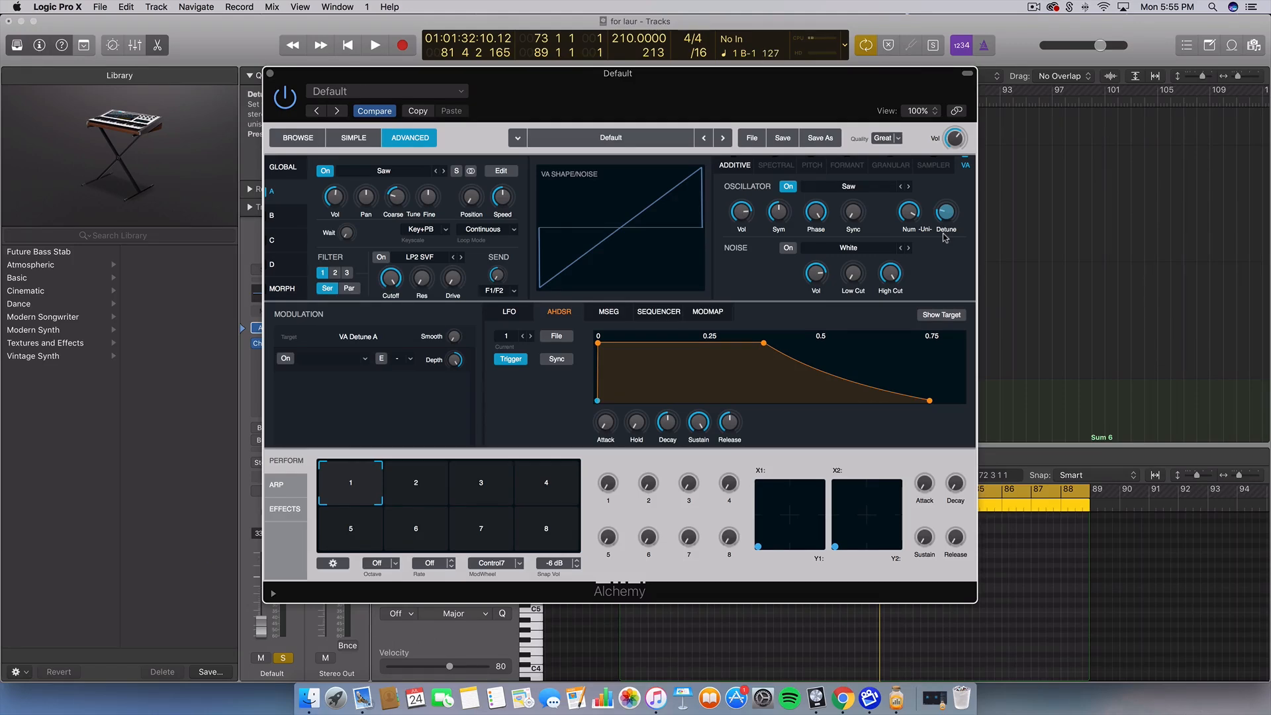
drag(945, 238, 951, 199)
drag(951, 203, 952, 203)
drag(946, 216, 947, 164)
drag(949, 223, 937, 245)
mouse_move(953, 217)
mouse_move(949, 205)
mouse_down()
mouse_move(951, 191)
mouse_move(946, 212)
mouse_up()
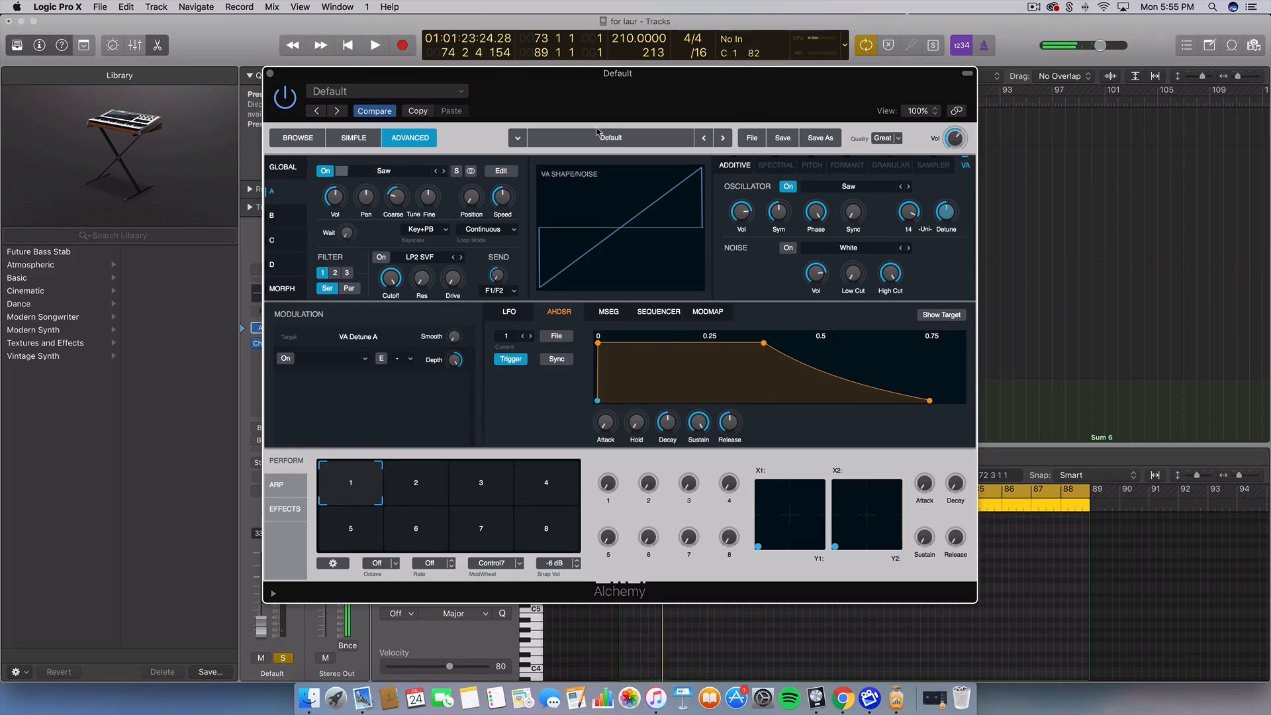
click(271, 74)
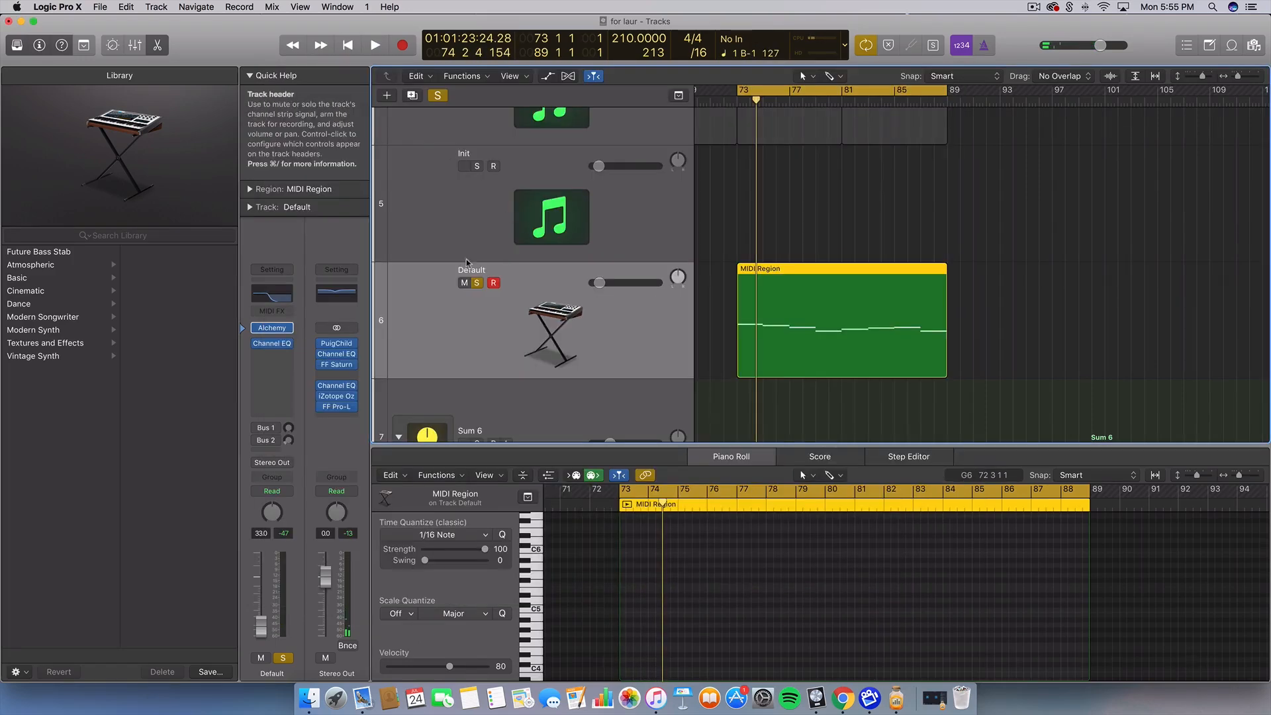
Unsolo the Default track, move the MIDI region onto the Init track and solo Init
click(477, 286)
drag(773, 281, 774, 246)
click(477, 166)
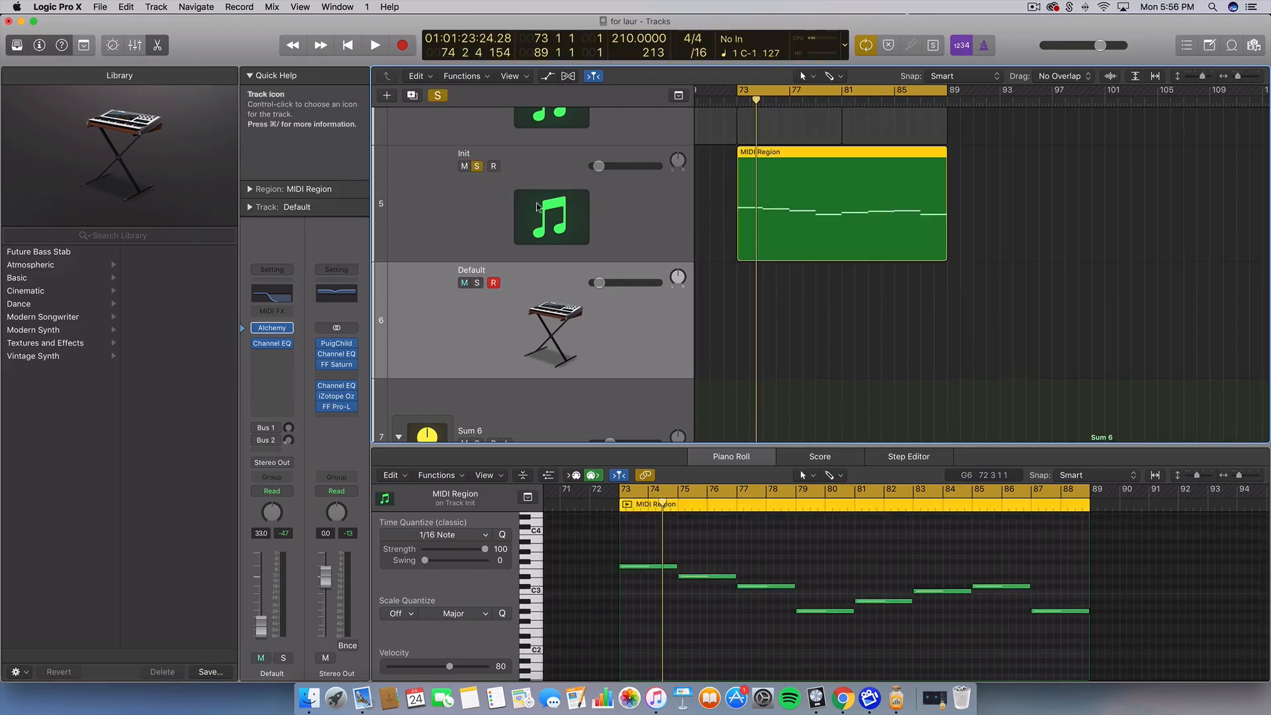
click(556, 218)
Play back, close the Sylenth1 window and select the Default track
key(space)
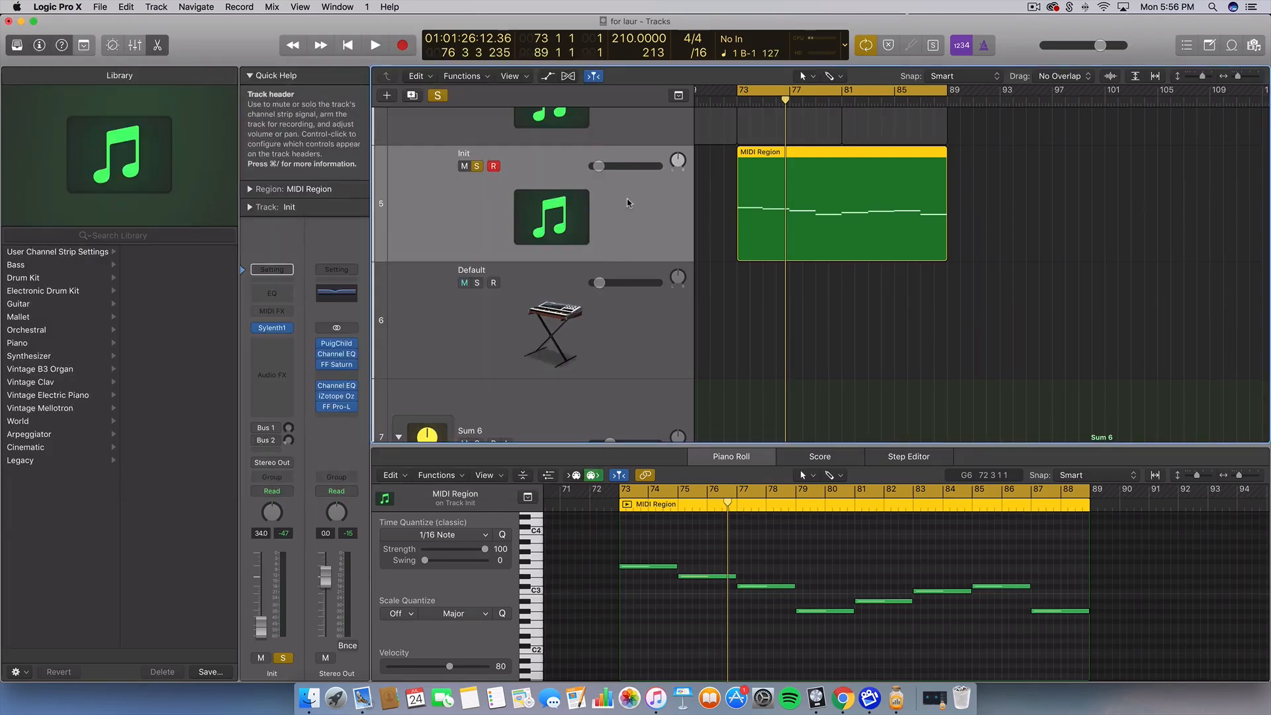
click(38, 52)
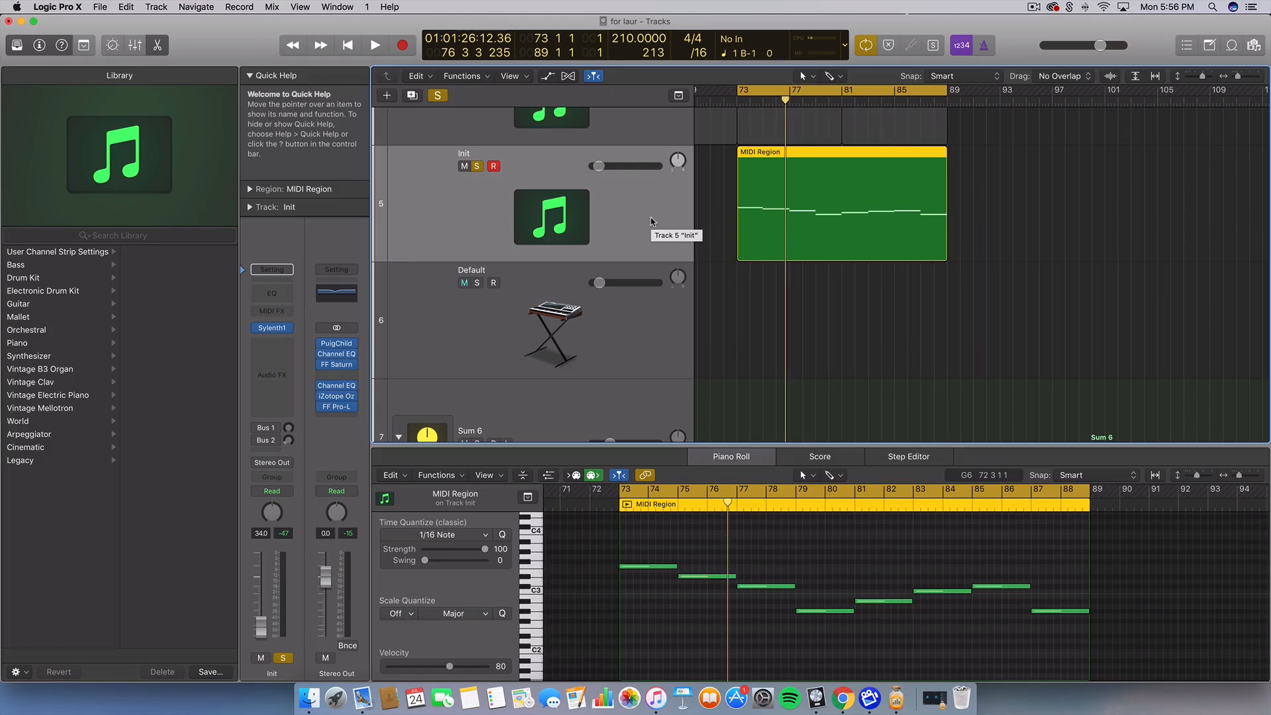
click(568, 361)
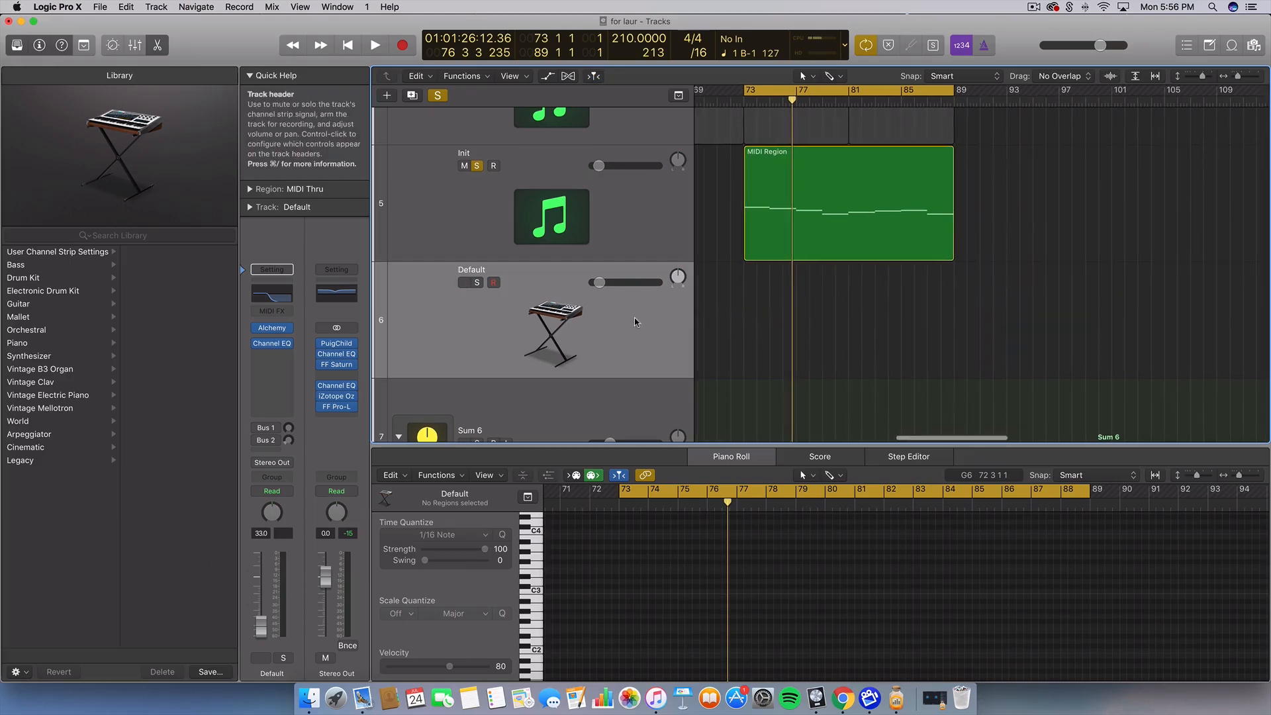
Delete the Default track and turn off solo on the Init track
scroll(634, 322, left, 1)
key(z)
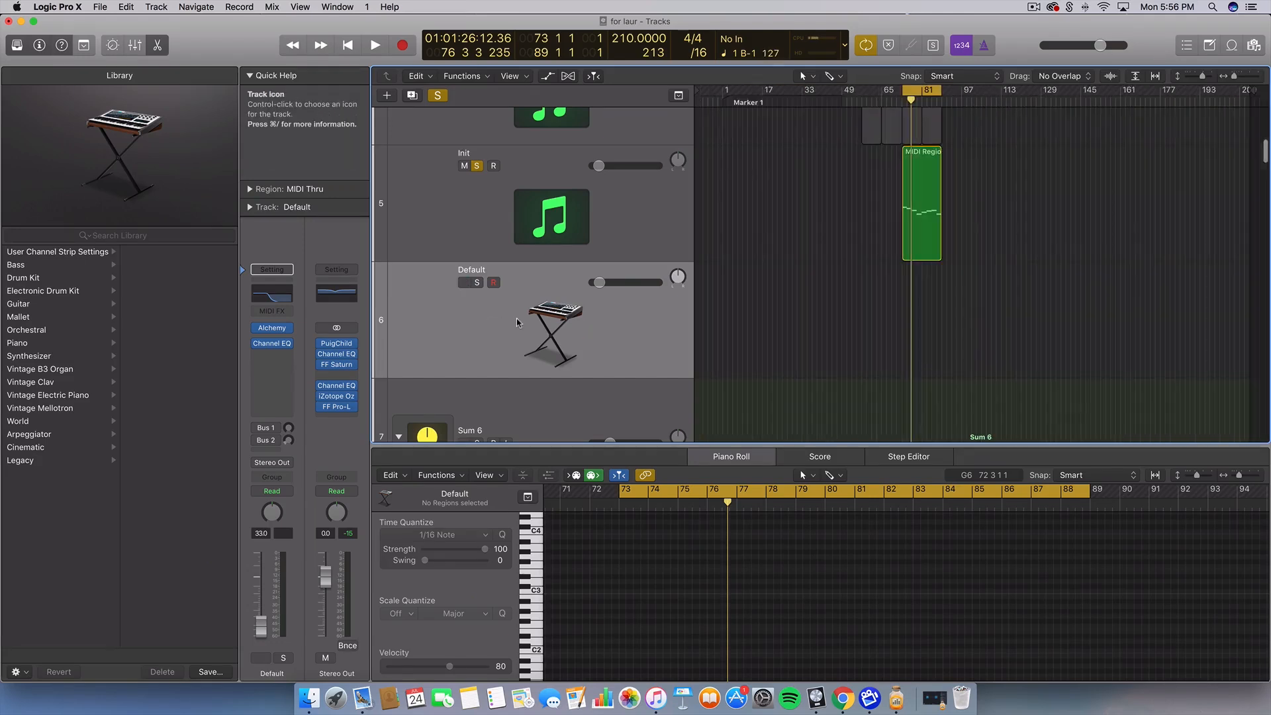
key(super+BackSpace)
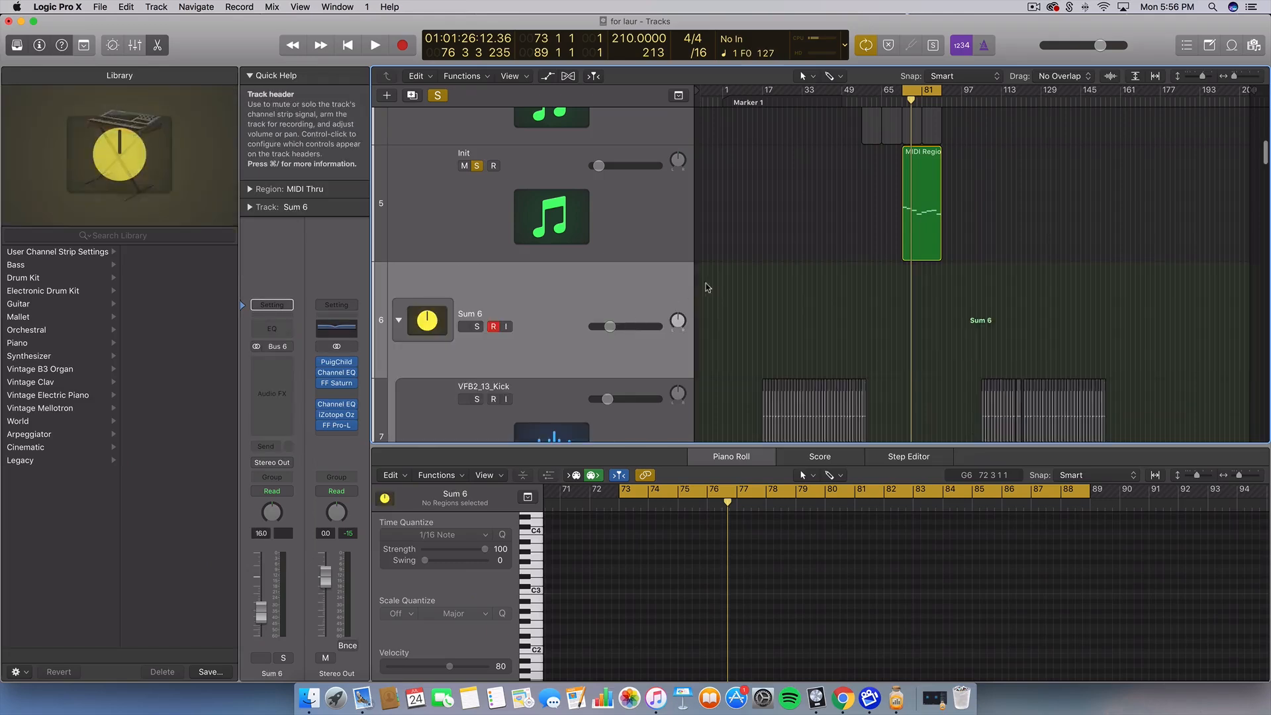
scroll(843, 256, up, 4)
scroll(843, 255, up, 3)
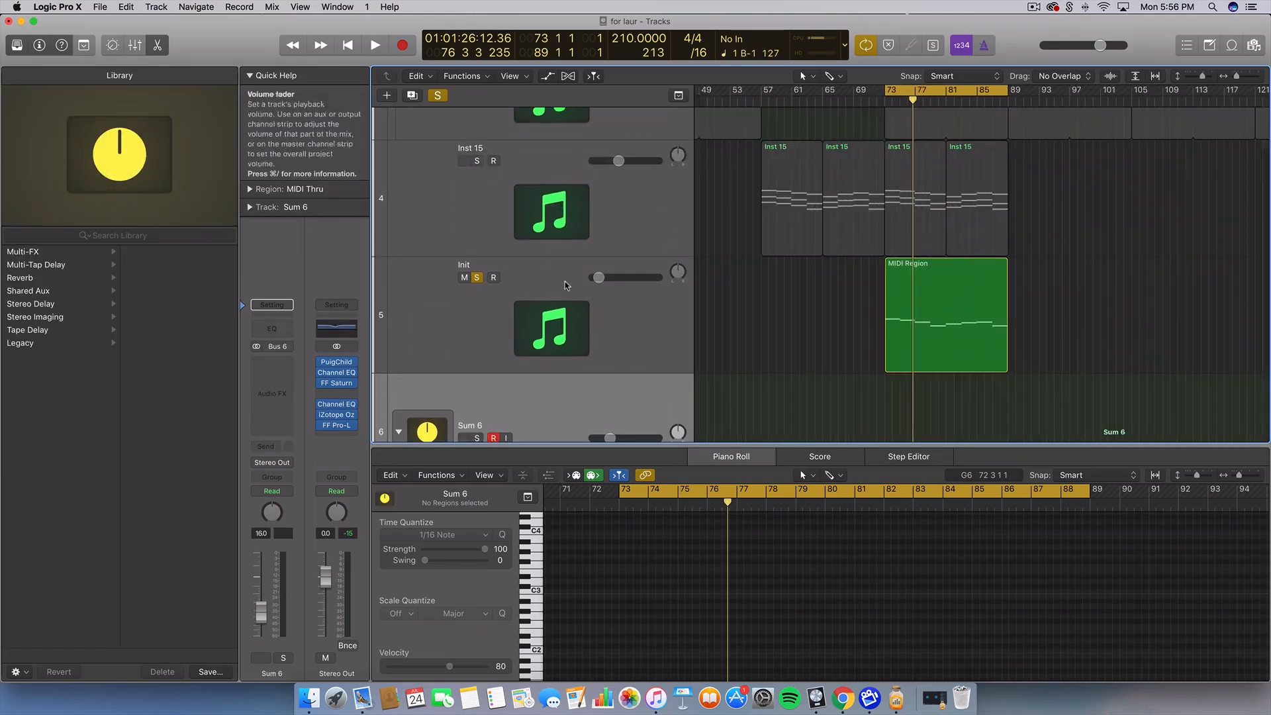
click(476, 277)
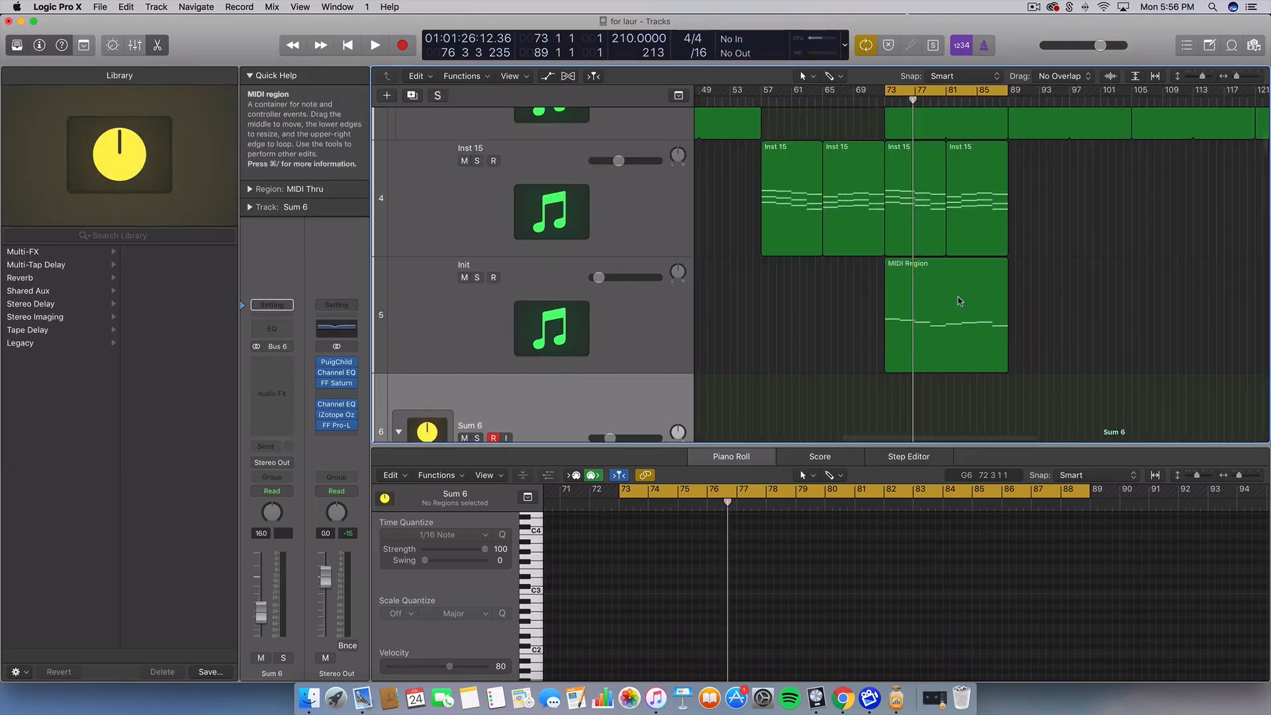
Move the cycle range's start earlier so it spans bars 69–89 around the melody region
scroll(960, 301, right, 2)
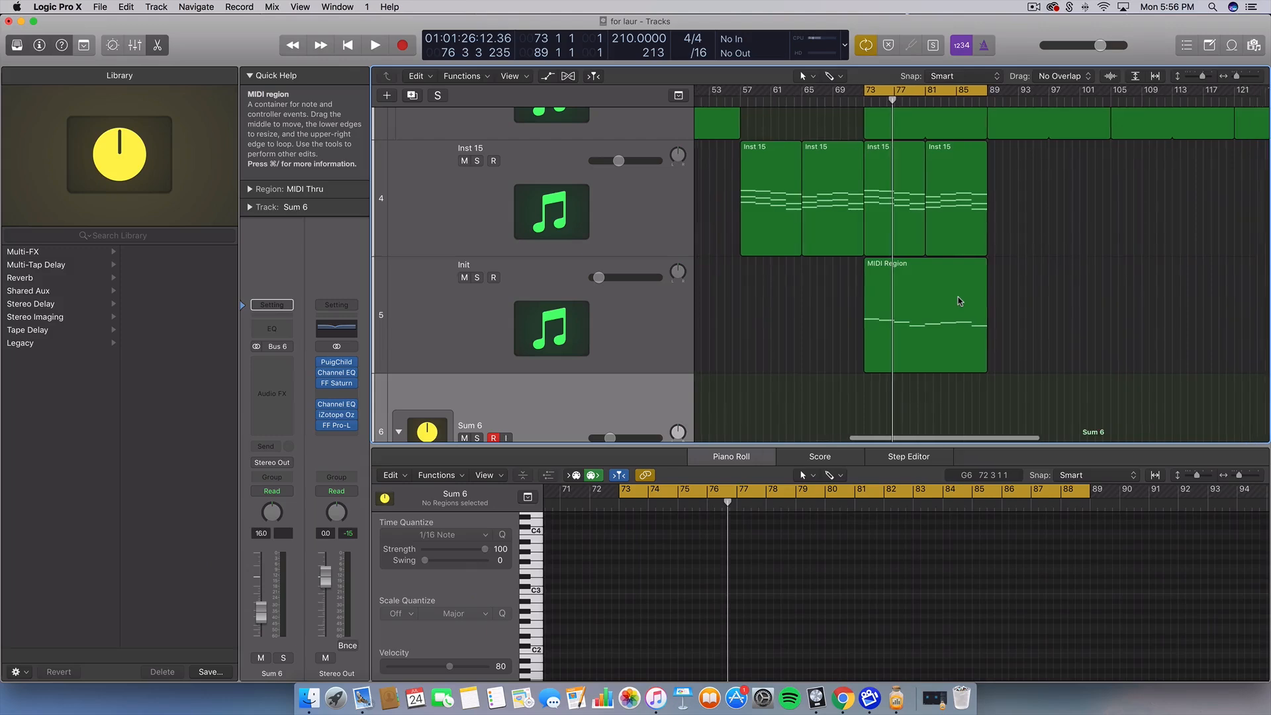
click(928, 285)
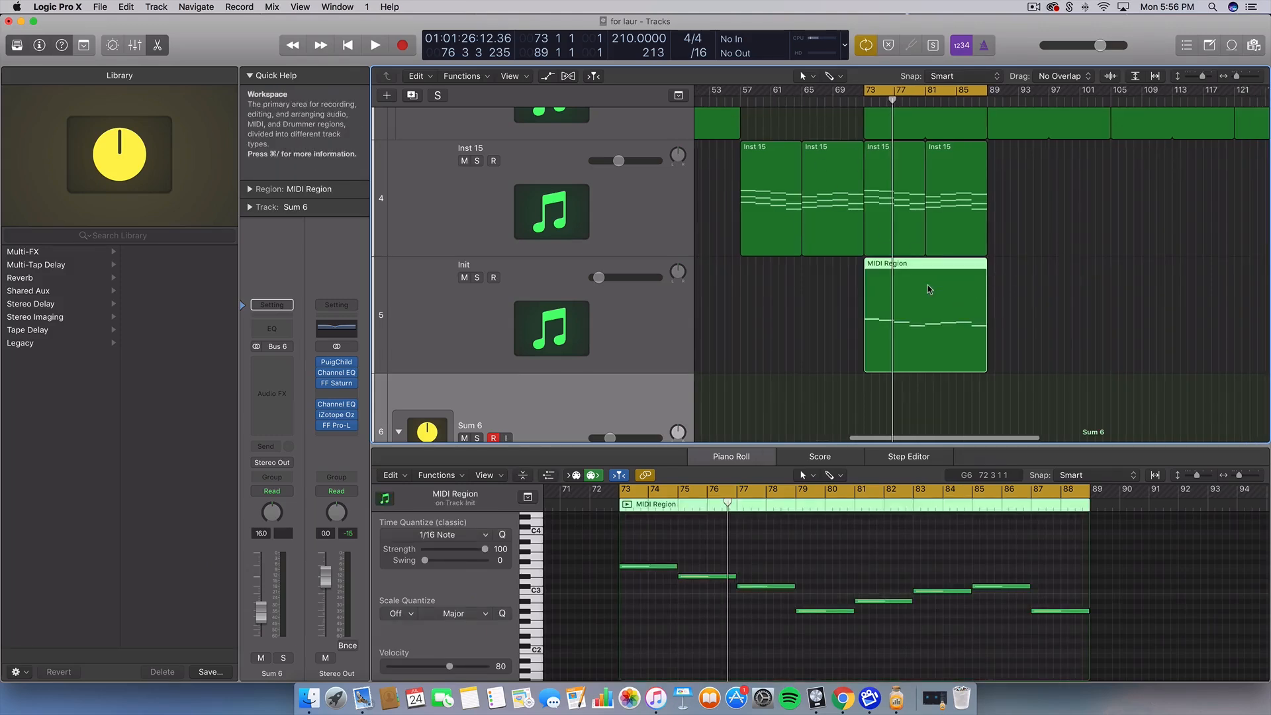
click(1109, 266)
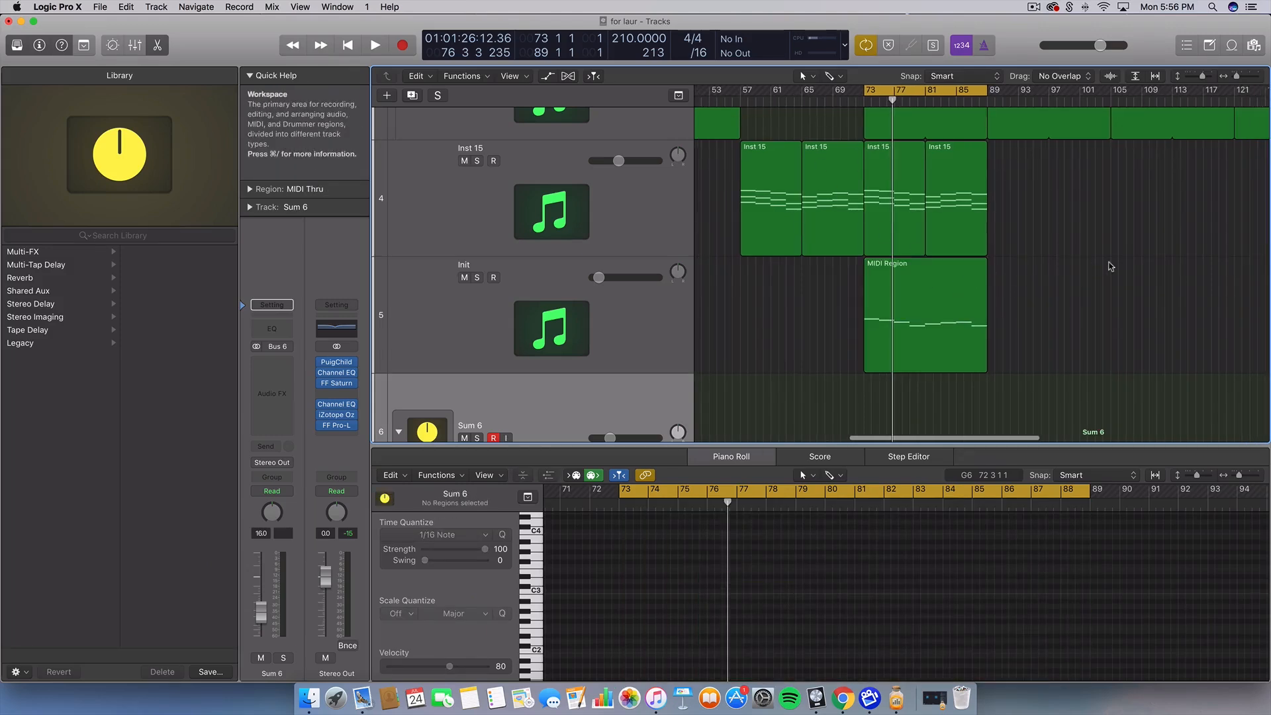
drag(865, 91, 830, 89)
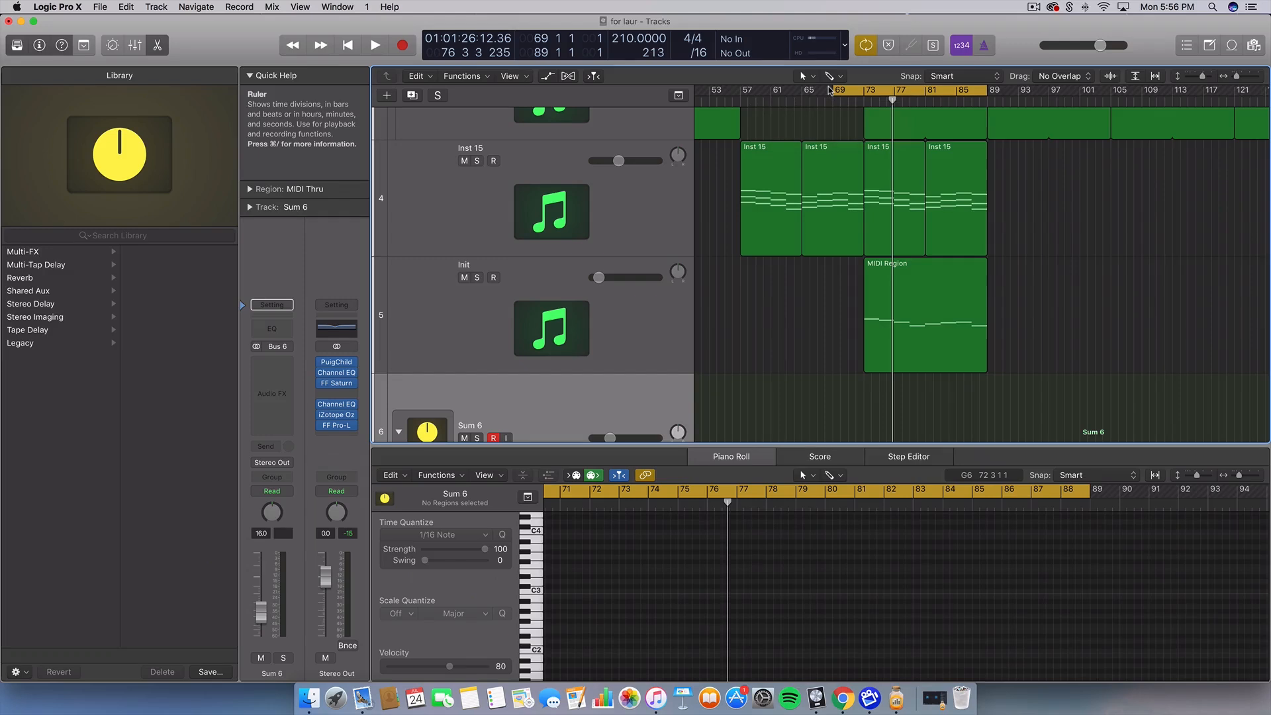